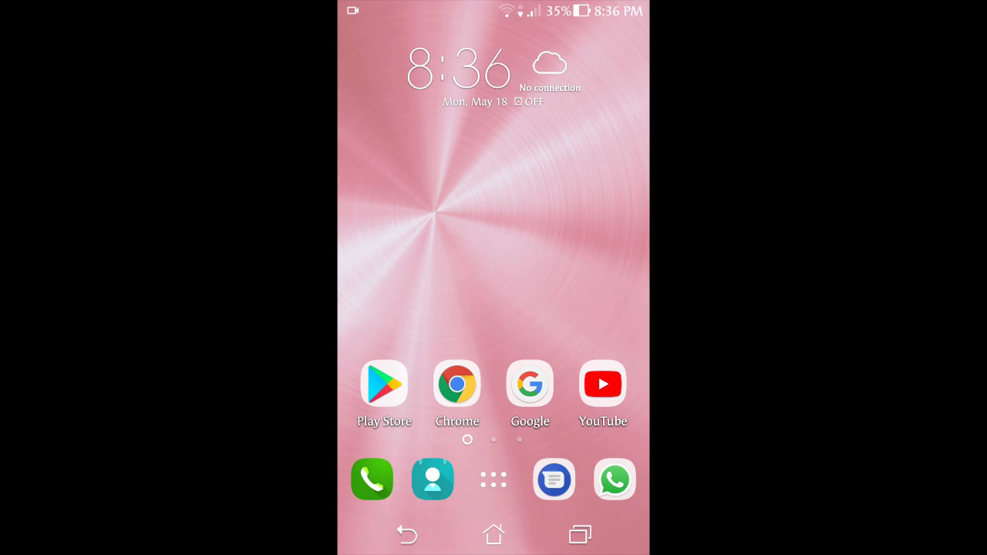
Pull down the notification shade to reveal quick settings and the screen recorder
drag(493, 4, 493, 308)
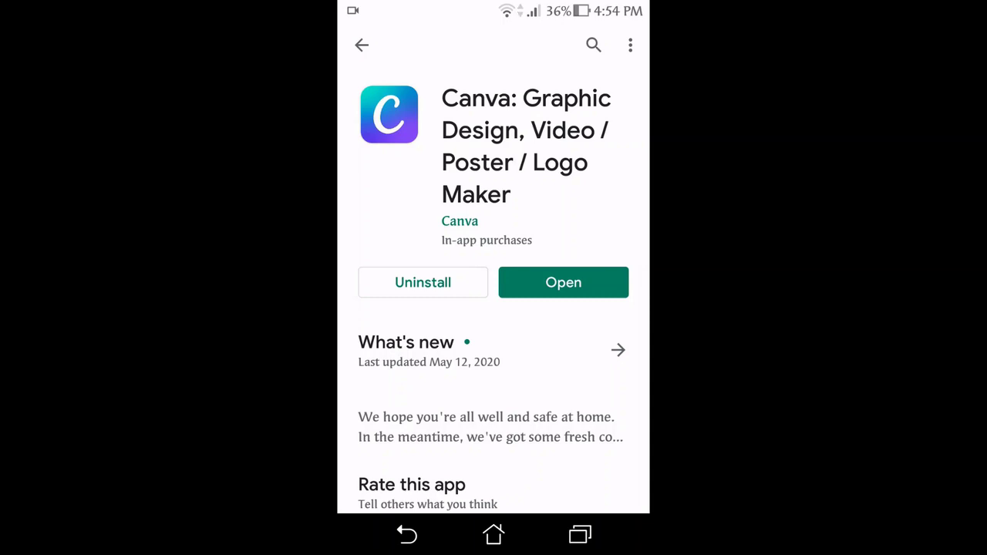
Launch the installed Canva app from its Play Store listing
click(563, 283)
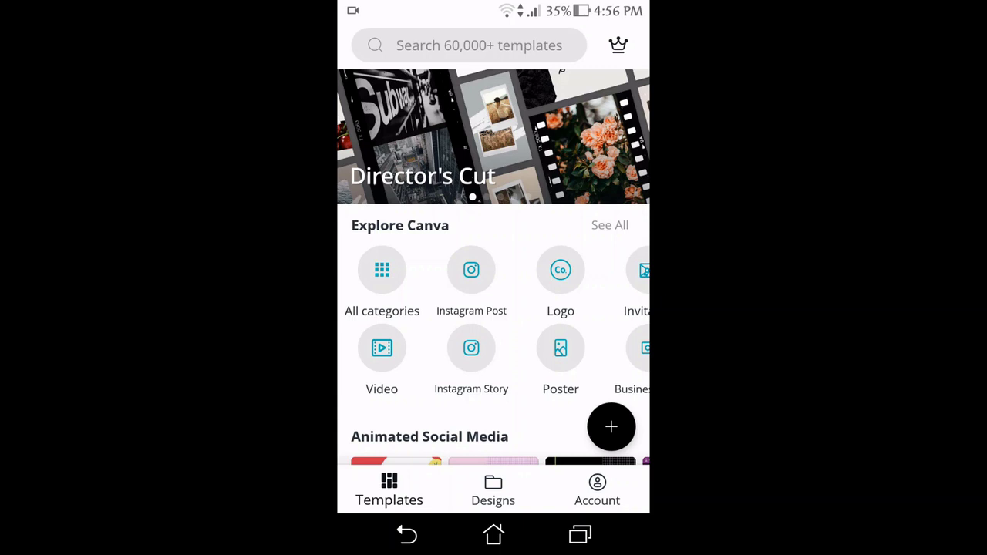
scroll(494, 320, right, 1)
scroll(494, 320, right, 3)
scroll(494, 320, right, 3)
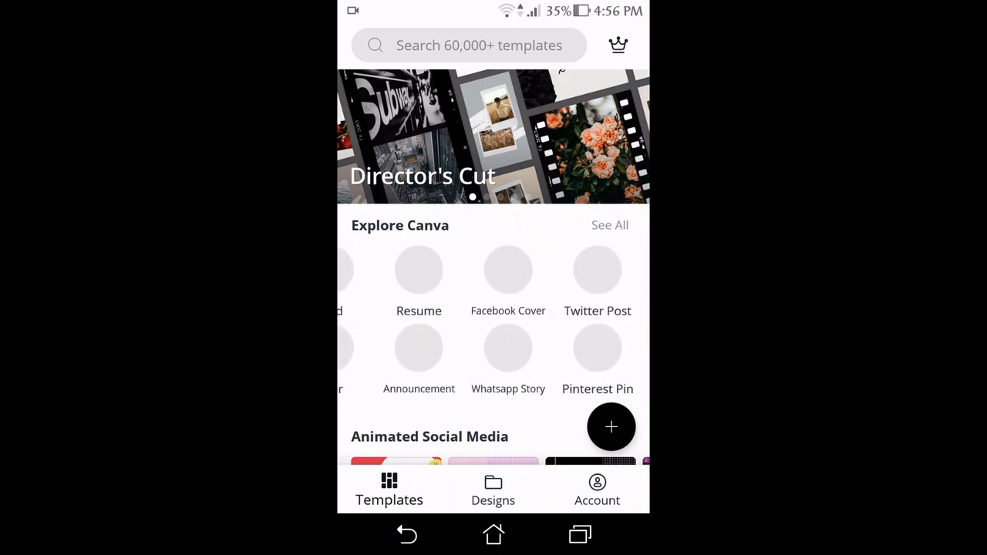
scroll(494, 320, right, 1)
scroll(493, 320, left, 3)
scroll(494, 320, left, 3)
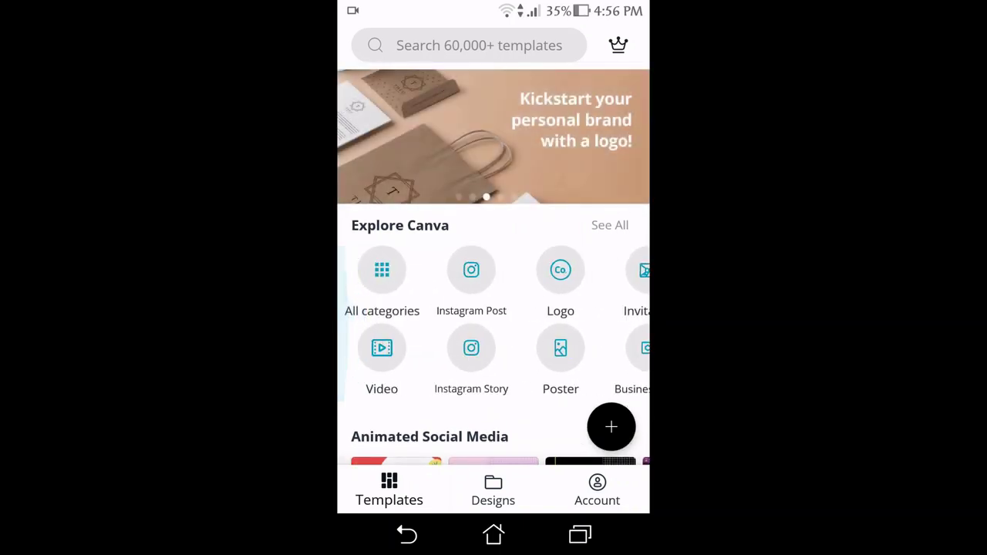
scroll(494, 320, right, 1)
scroll(493, 320, right, 3)
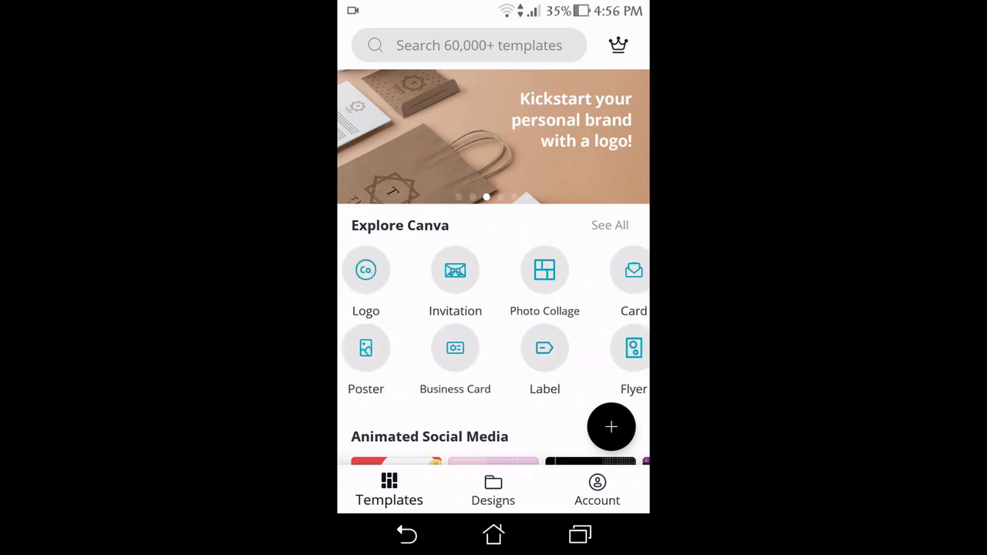
scroll(493, 320, left, 3)
scroll(494, 320, left, 1)
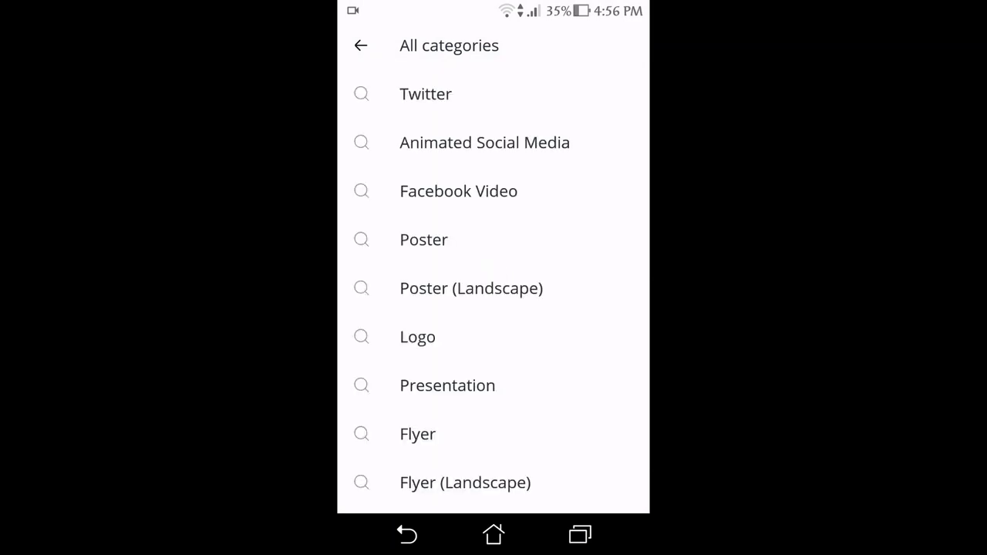
scroll(494, 293, down, 5)
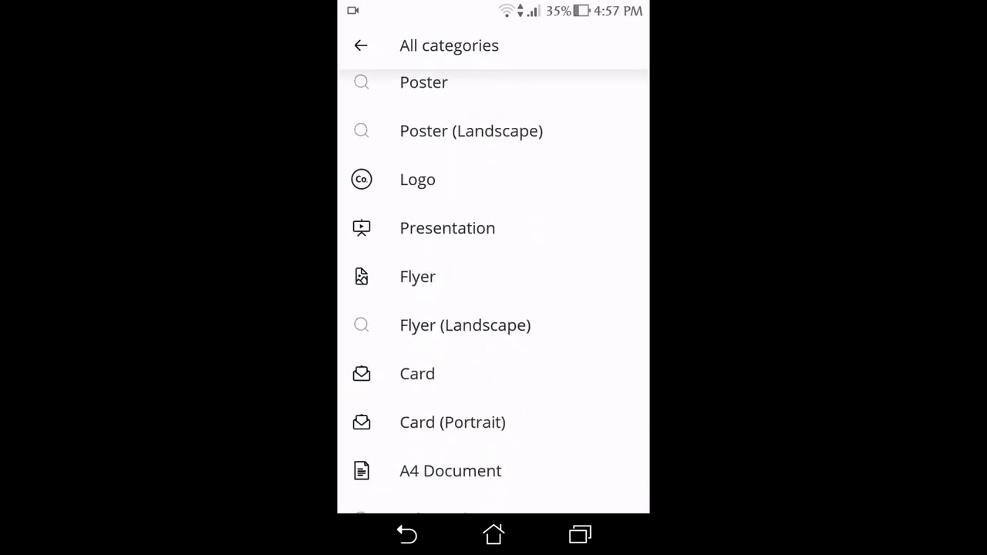
scroll(493, 293, down, 10)
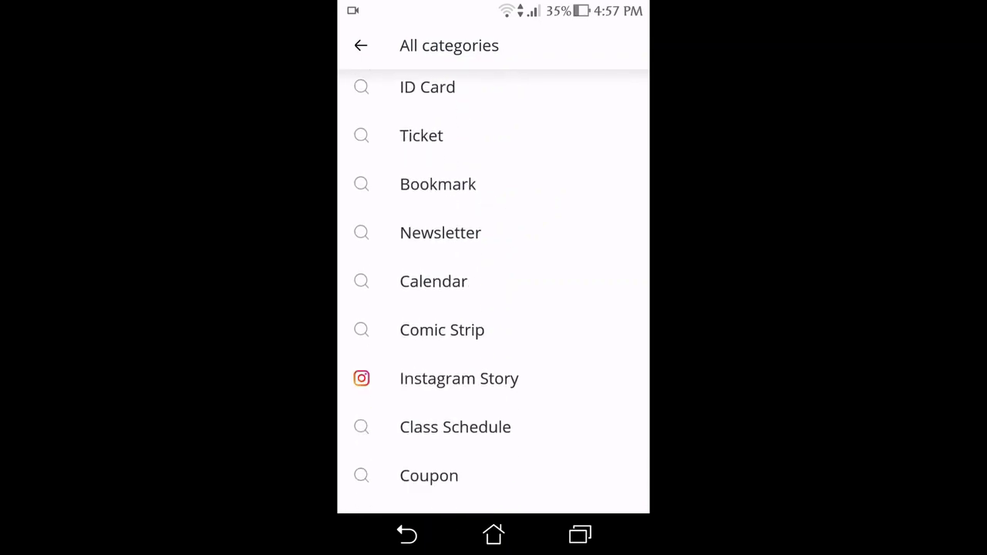
scroll(493, 293, down, 5)
scroll(494, 293, up, 10)
scroll(494, 293, up, 10)
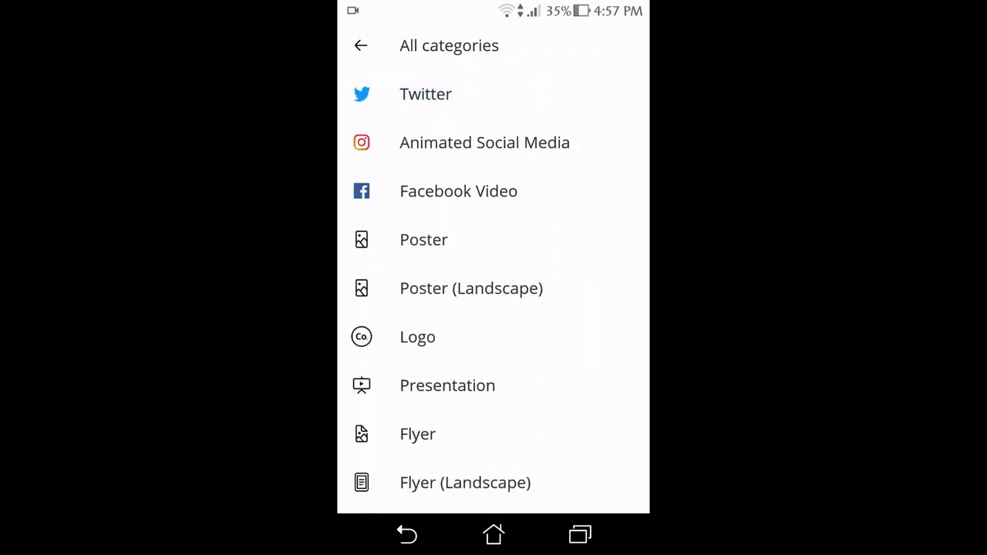
click(361, 45)
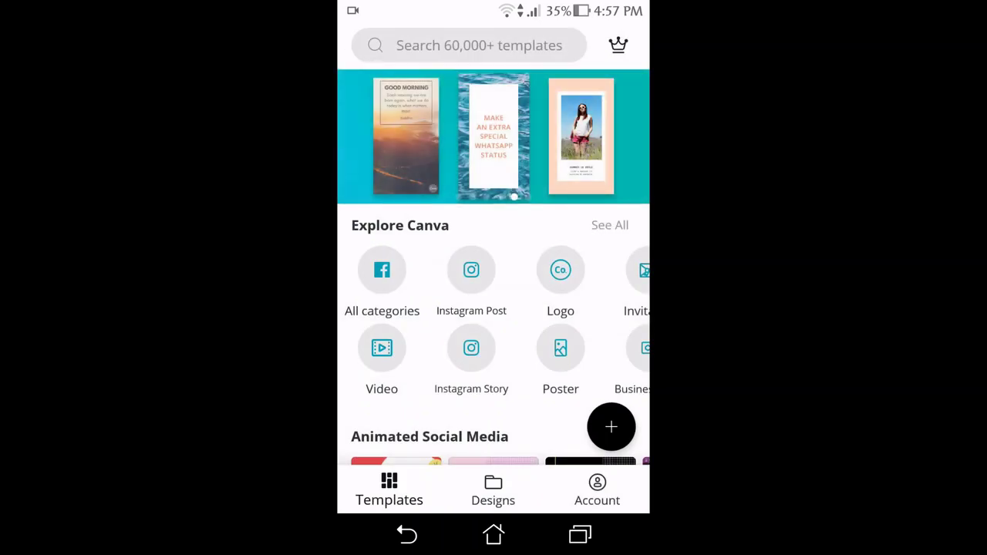
click(478, 45)
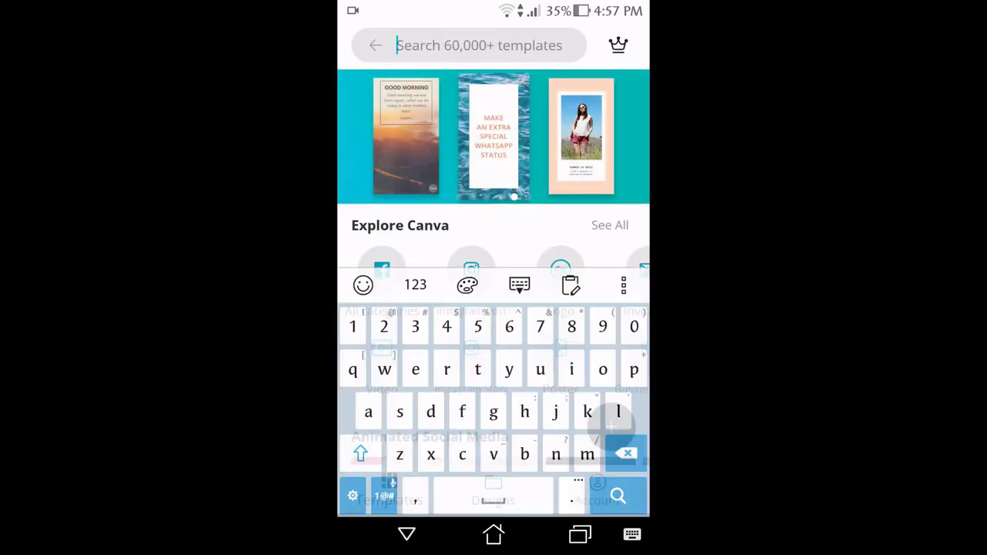
click(376, 45)
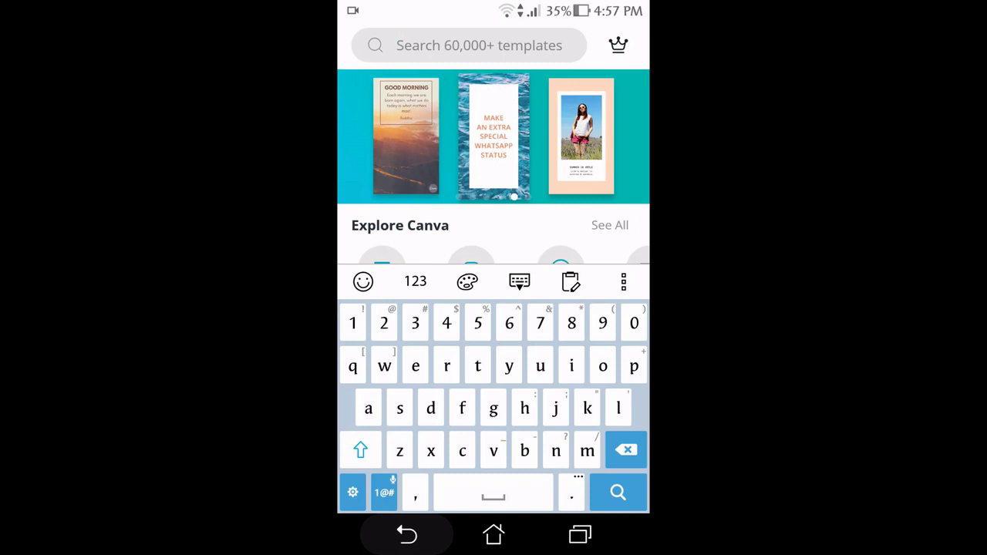
scroll(493, 309, down, 5)
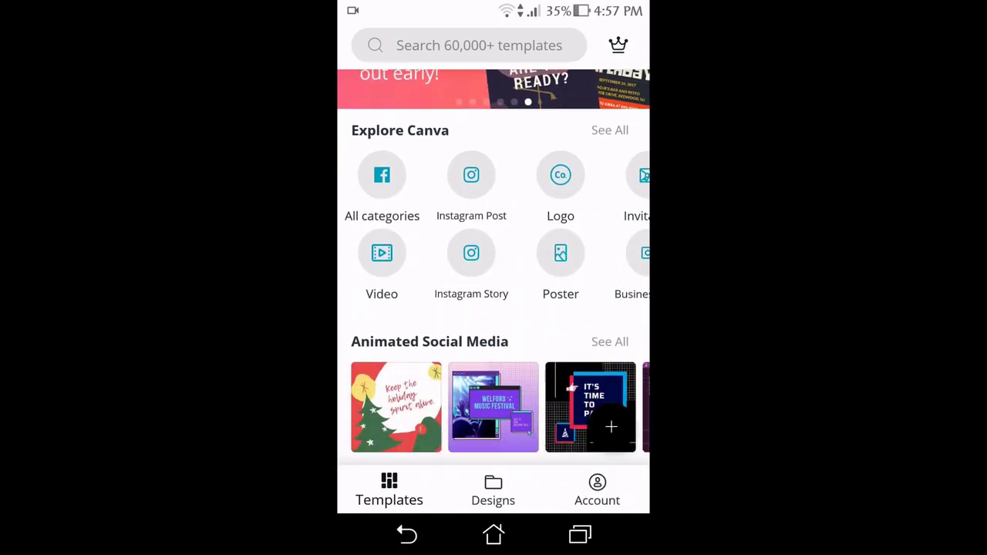
scroll(494, 308, down, 2)
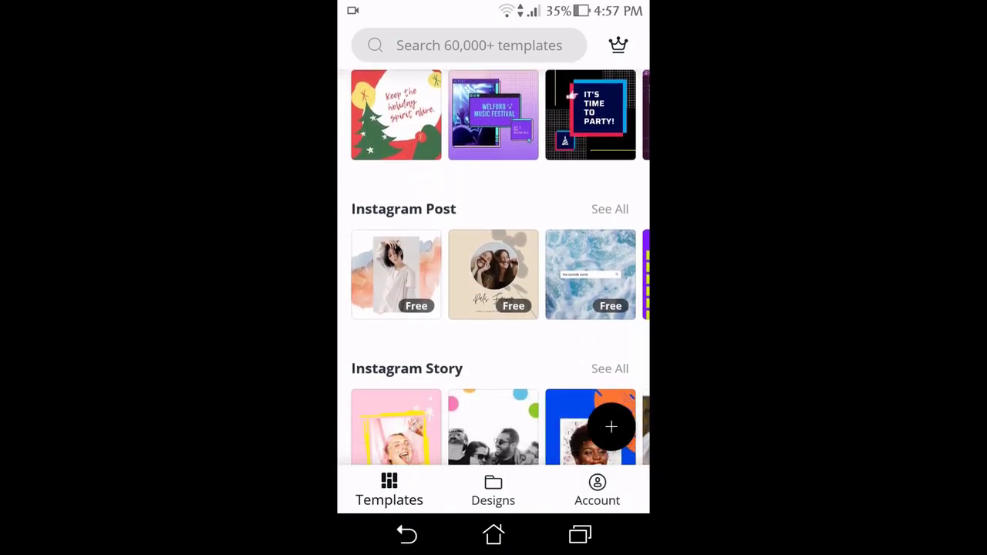
scroll(494, 308, up, 2)
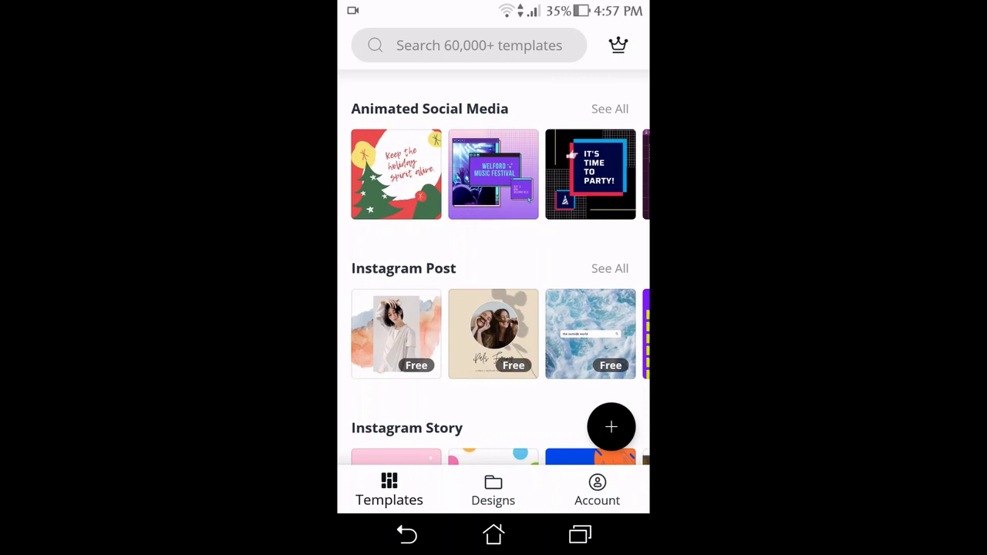
scroll(493, 269, down, 3)
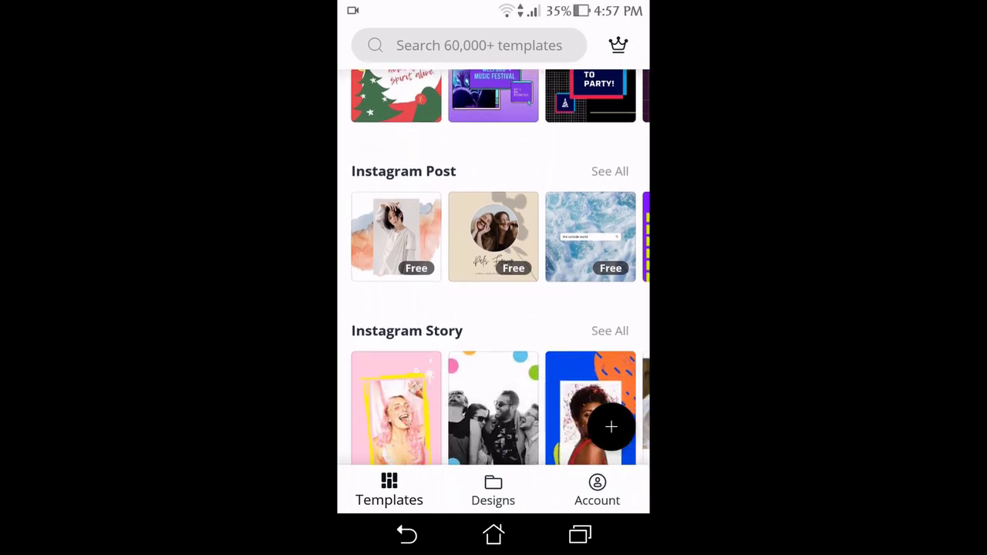
scroll(494, 309, down, 1)
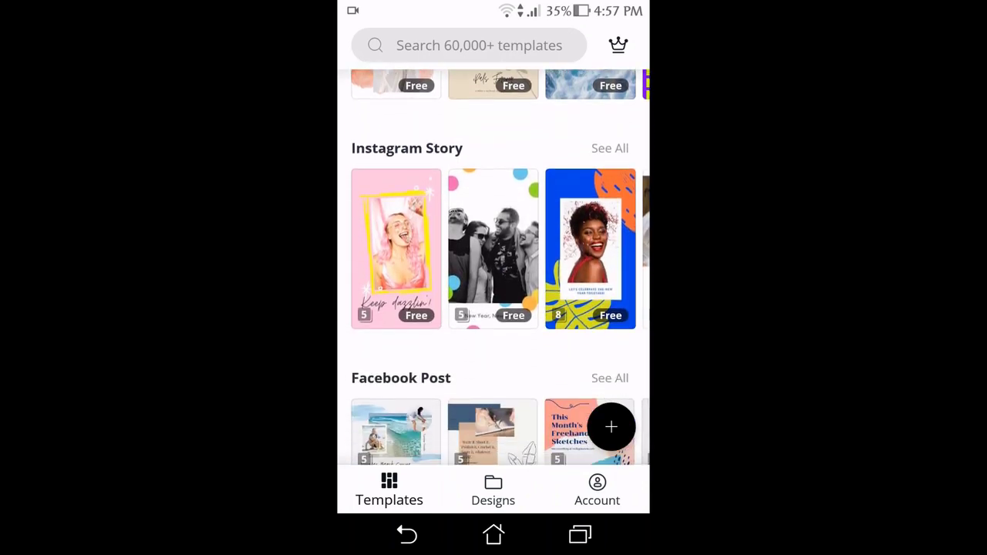
scroll(493, 308, down, 3)
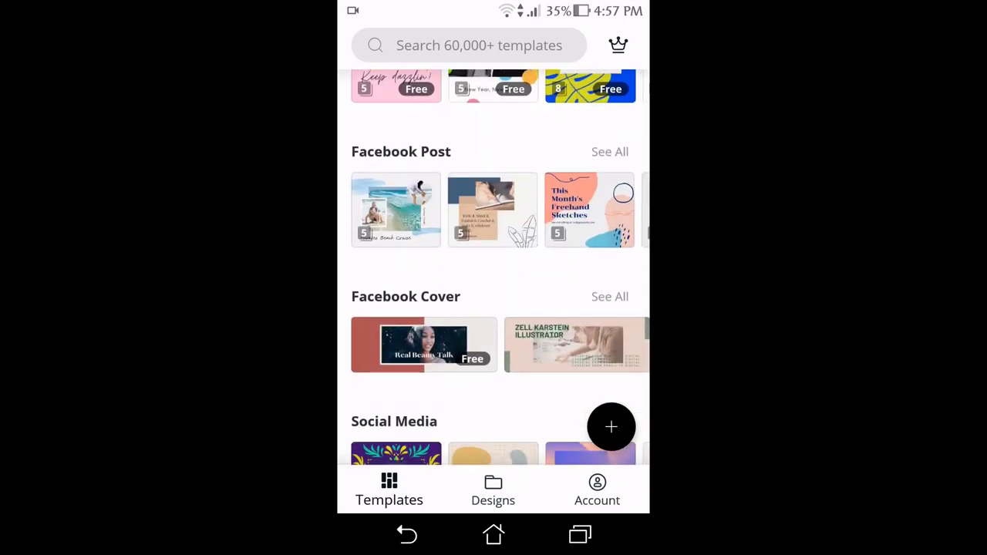
scroll(623, 193, down, 2)
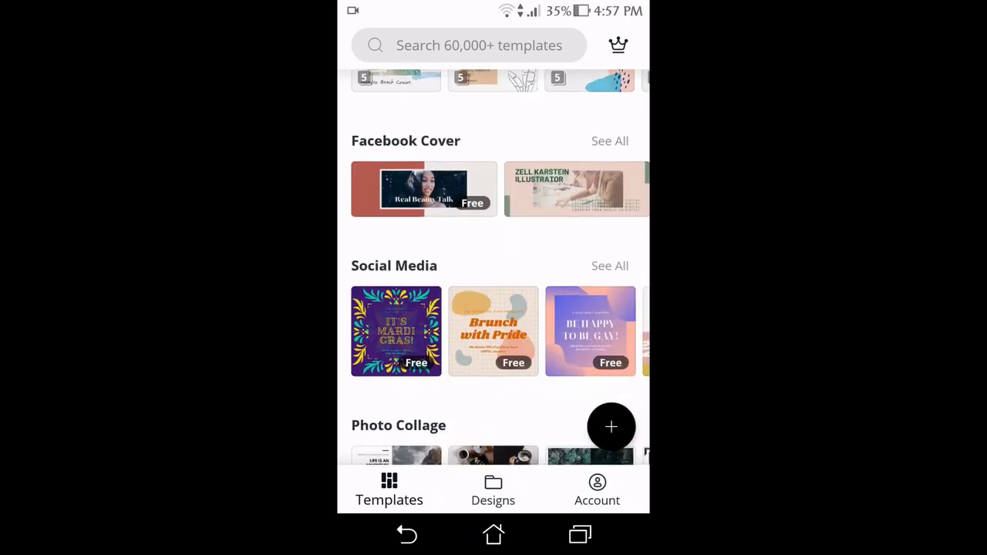
Browse the size presets, then create a blank 1080 × 1080 px Instagram Post design
click(611, 427)
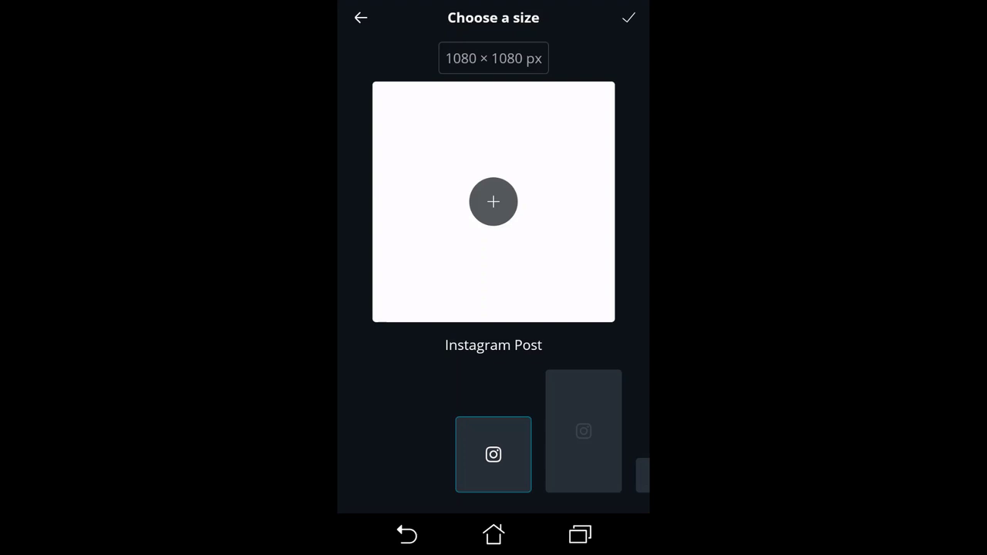
click(583, 430)
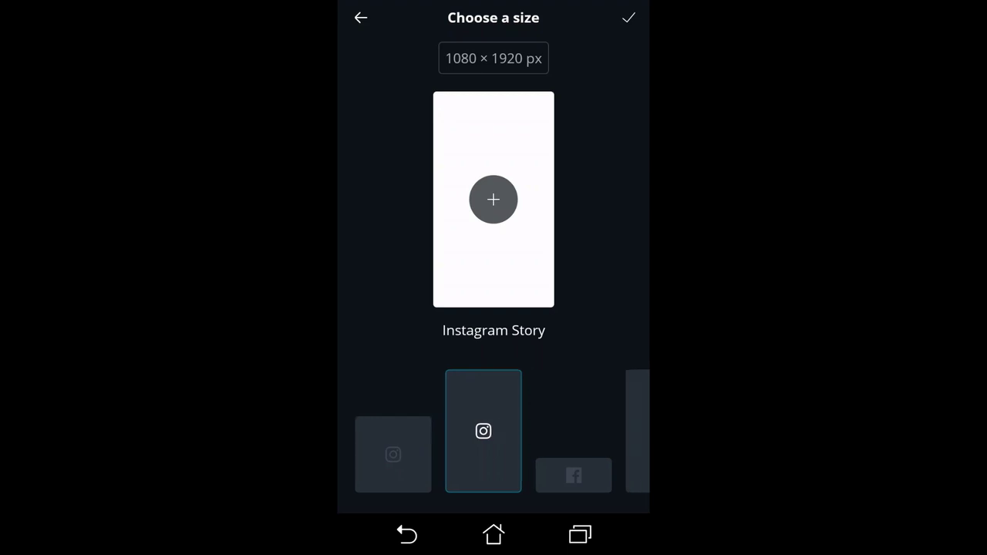
click(584, 475)
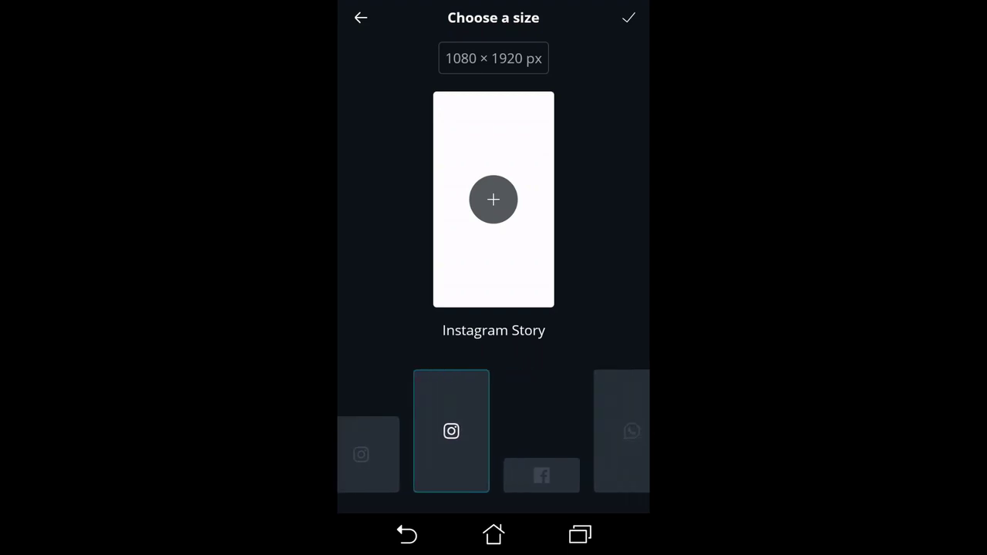
click(578, 430)
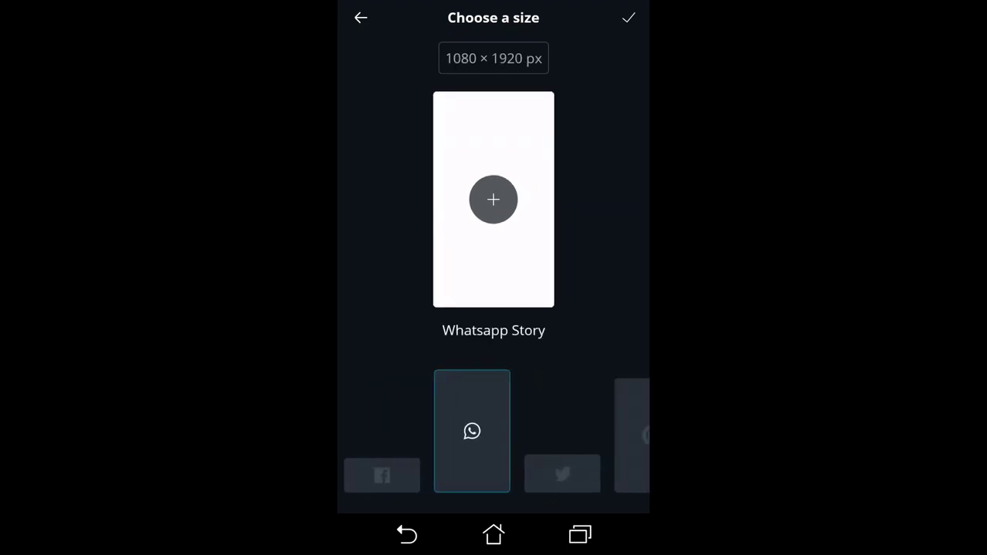
click(583, 473)
drag(417, 432, 617, 432)
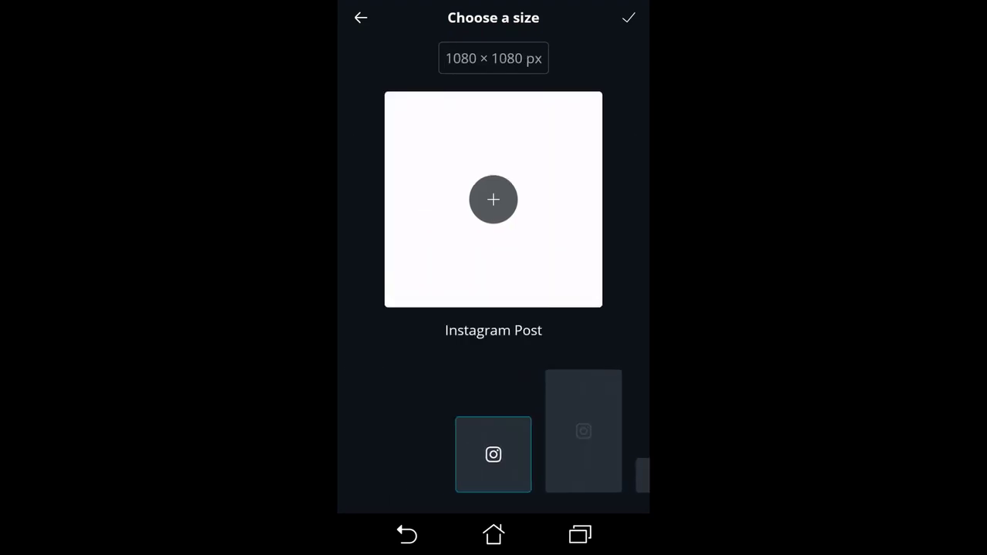
click(493, 199)
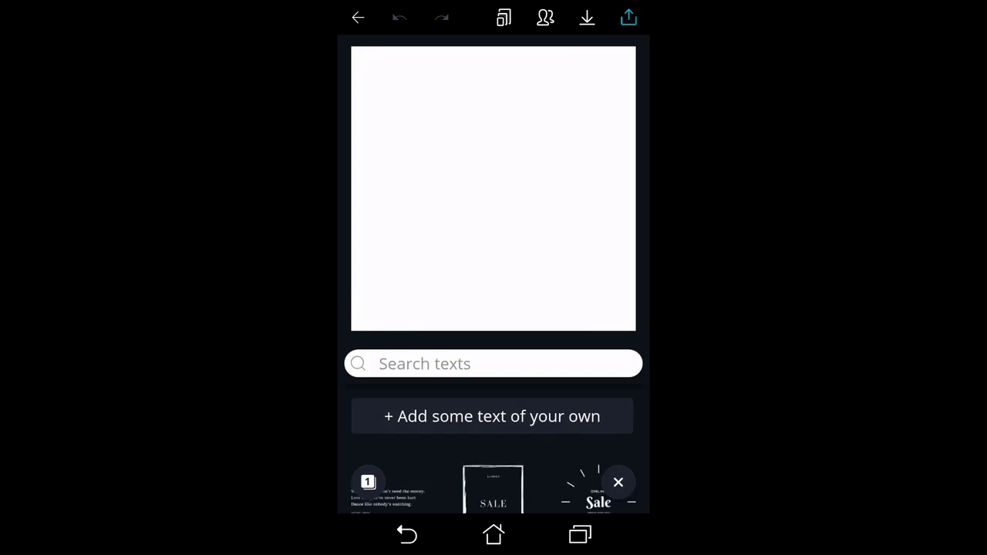
Add an 'Enter your text' box in Open Sans size 38 from the Text panel
scroll(493, 432, down, 3)
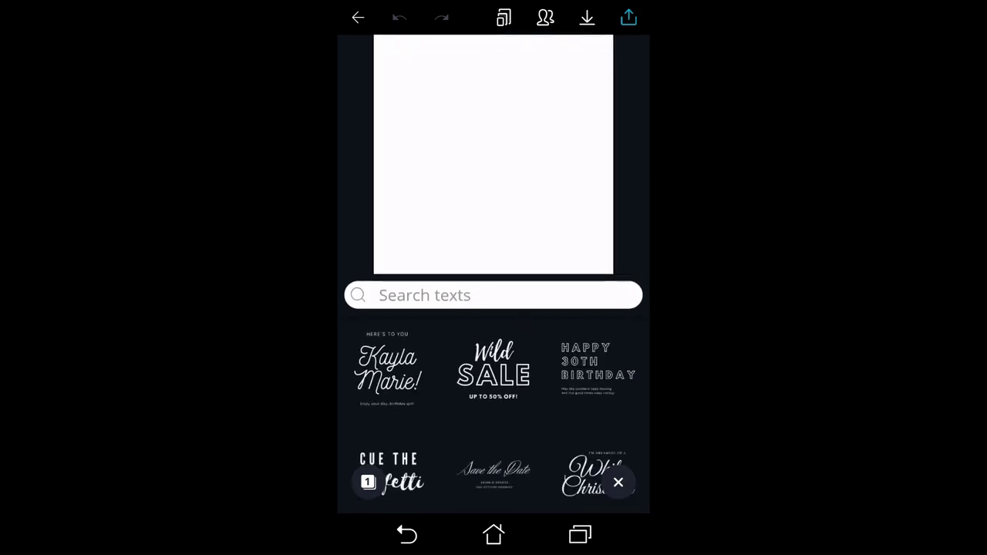
scroll(494, 409, down, 2)
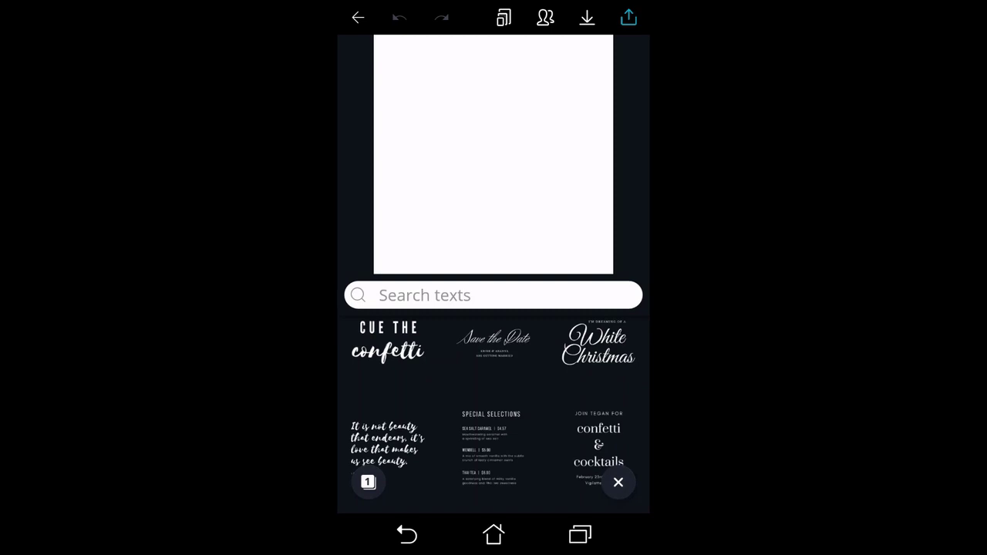
scroll(493, 409, up, 5)
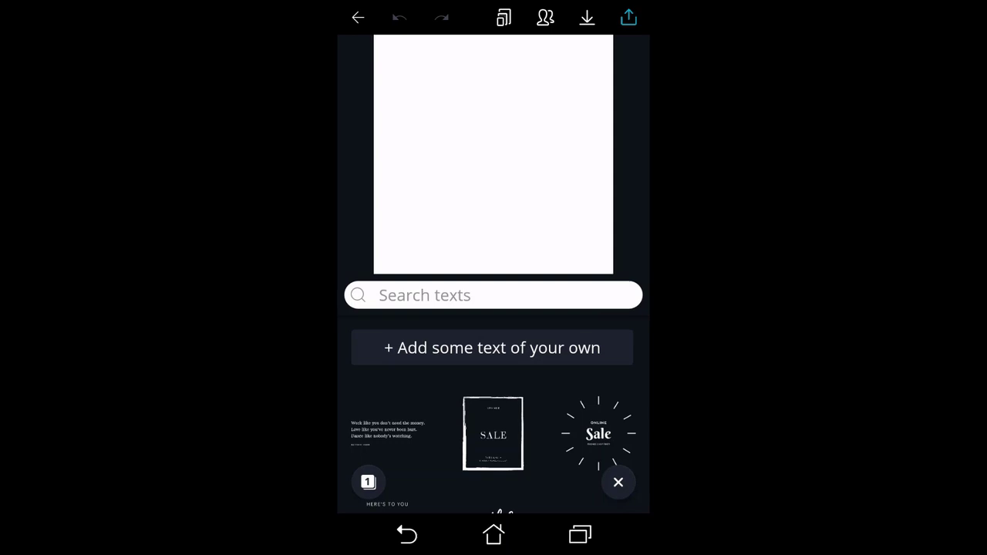
click(492, 348)
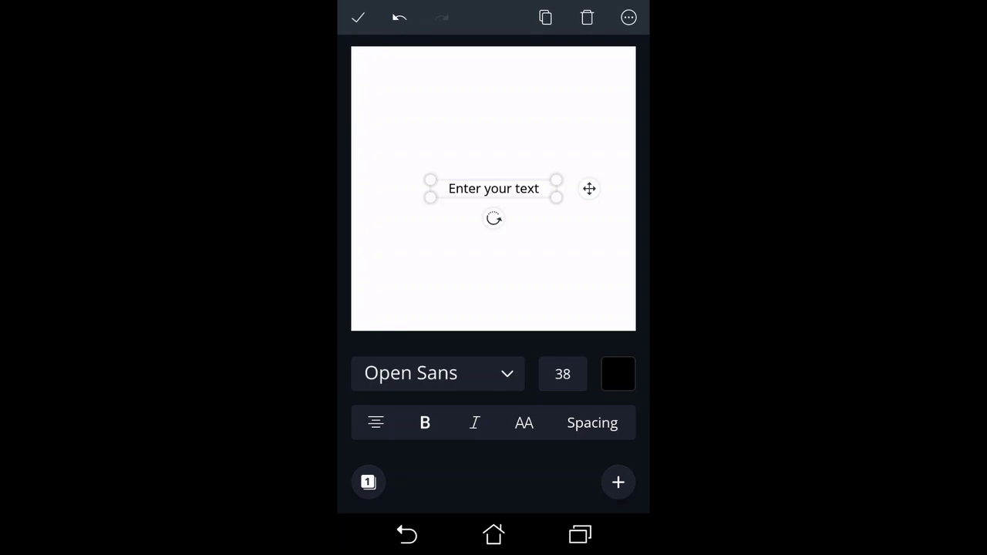
click(438, 373)
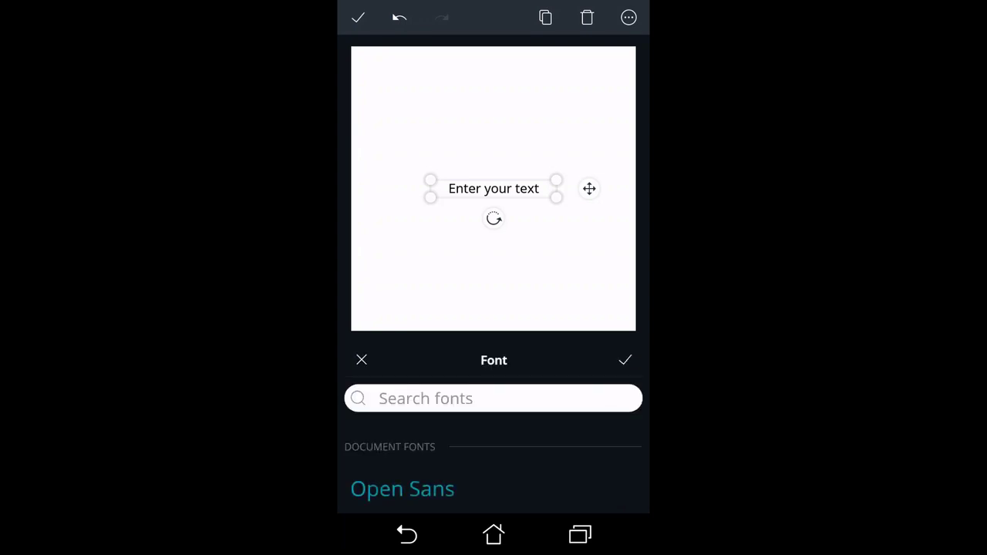
scroll(494, 432, down, 5)
scroll(494, 432, down, 15)
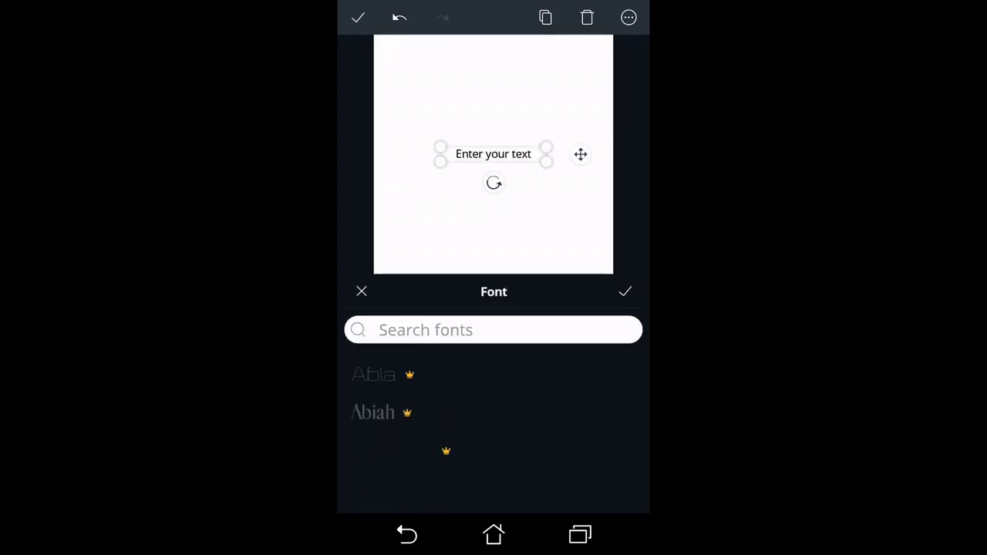
scroll(493, 432, down, 2)
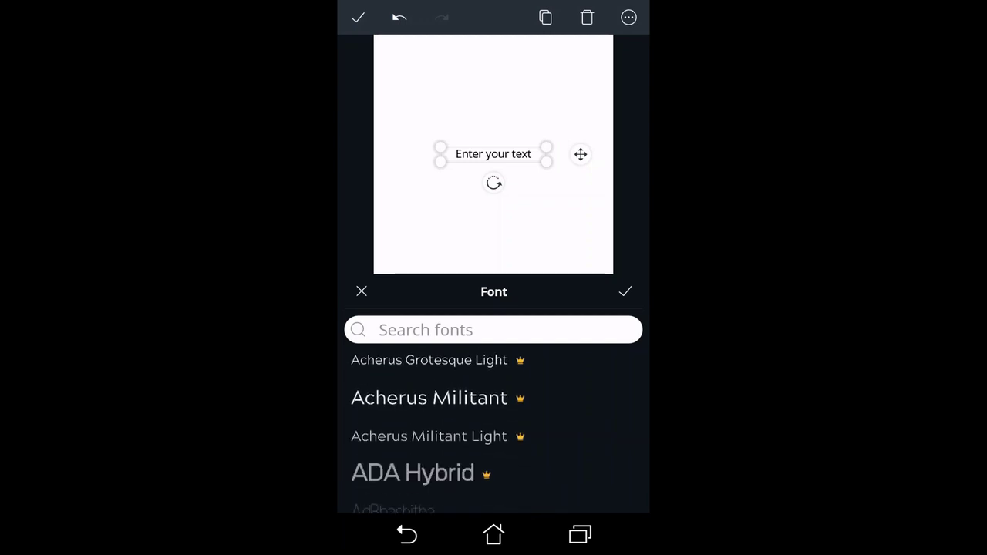
click(362, 292)
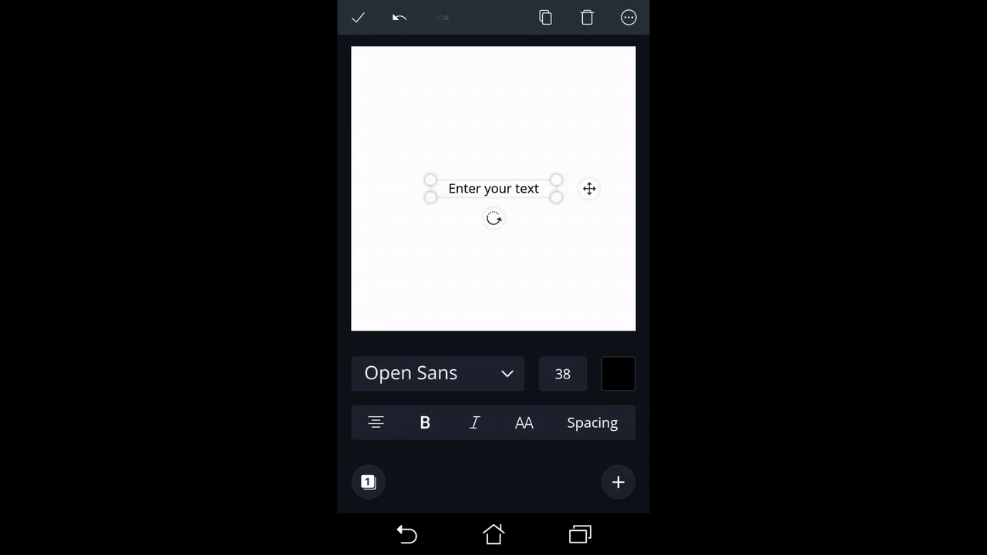
Try larger text sizes but leave the text at size 38
click(562, 374)
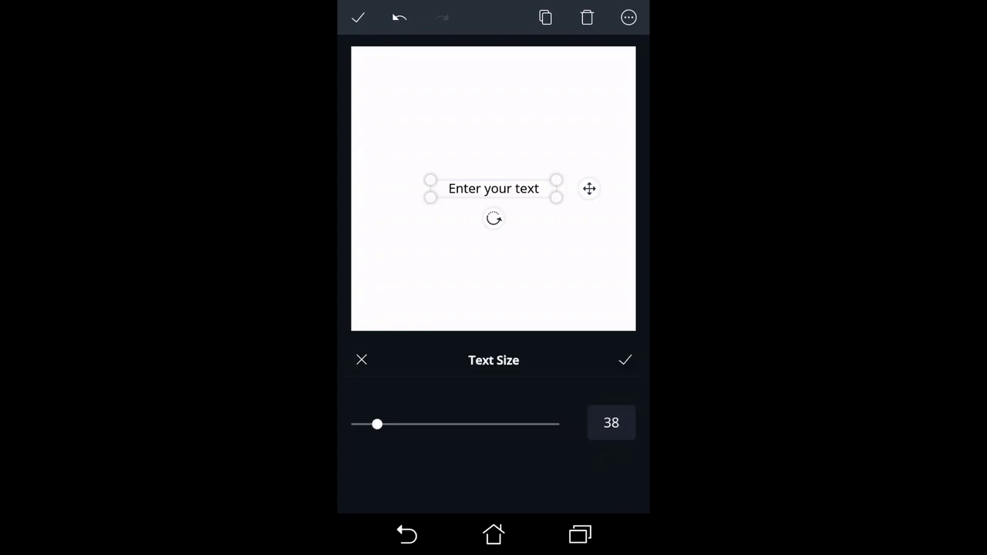
mouse_move(377, 424)
mouse_down()
mouse_move(513, 423)
mouse_move(401, 424)
mouse_up()
click(362, 361)
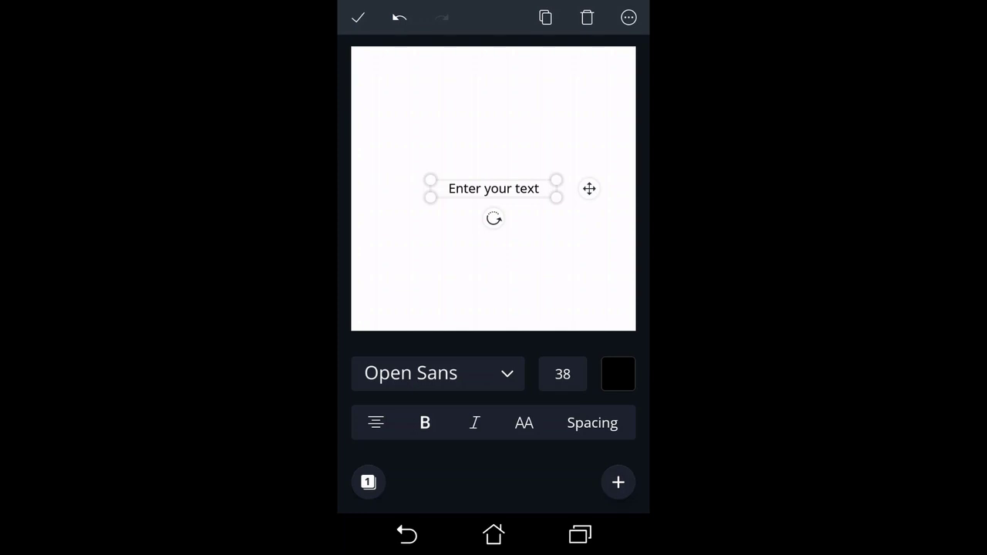
Keep the text black, deselect it, and bring up the stock image library
click(618, 374)
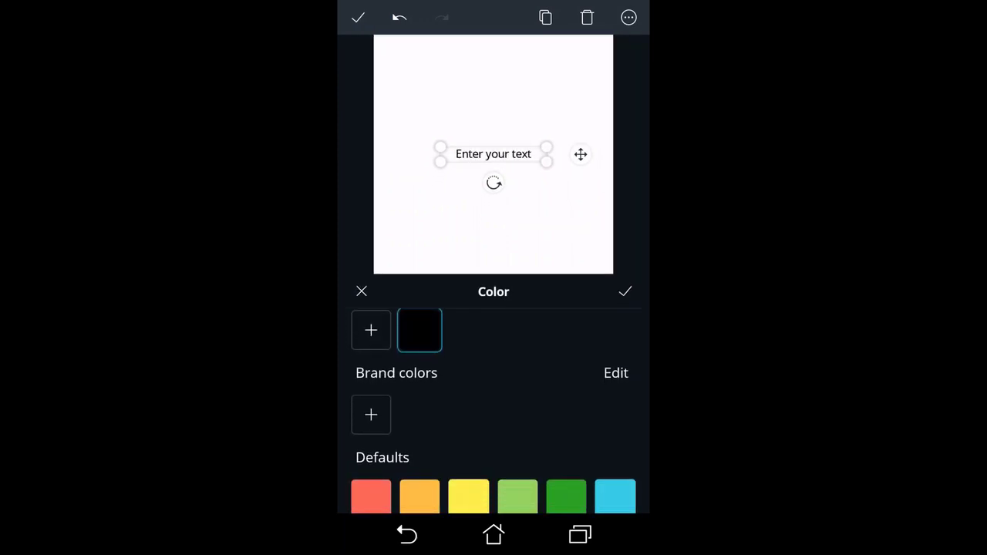
scroll(493, 409, down, 3)
scroll(494, 409, up, 2)
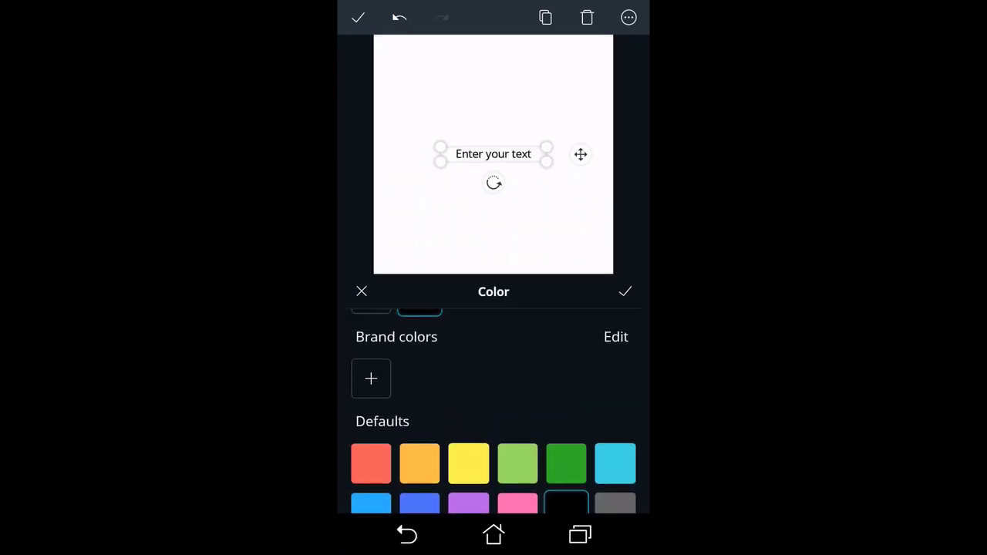
scroll(494, 409, up, 1)
scroll(493, 409, down, 2)
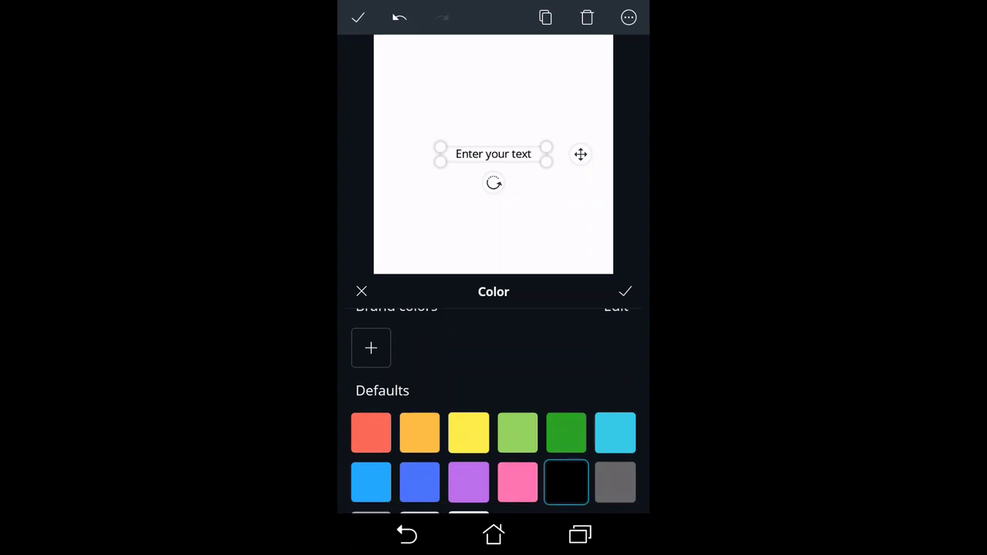
scroll(494, 409, down, 1)
click(624, 291)
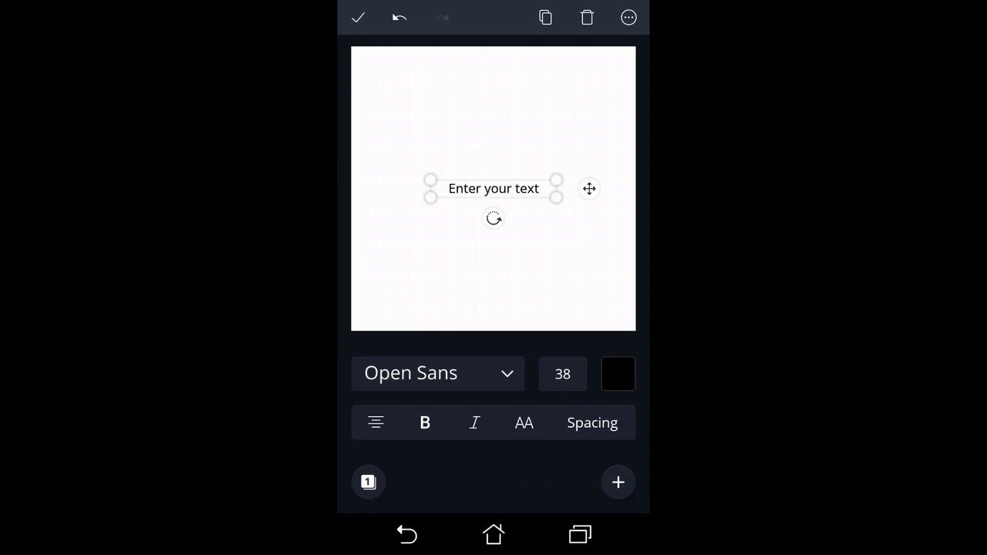
click(358, 17)
click(455, 398)
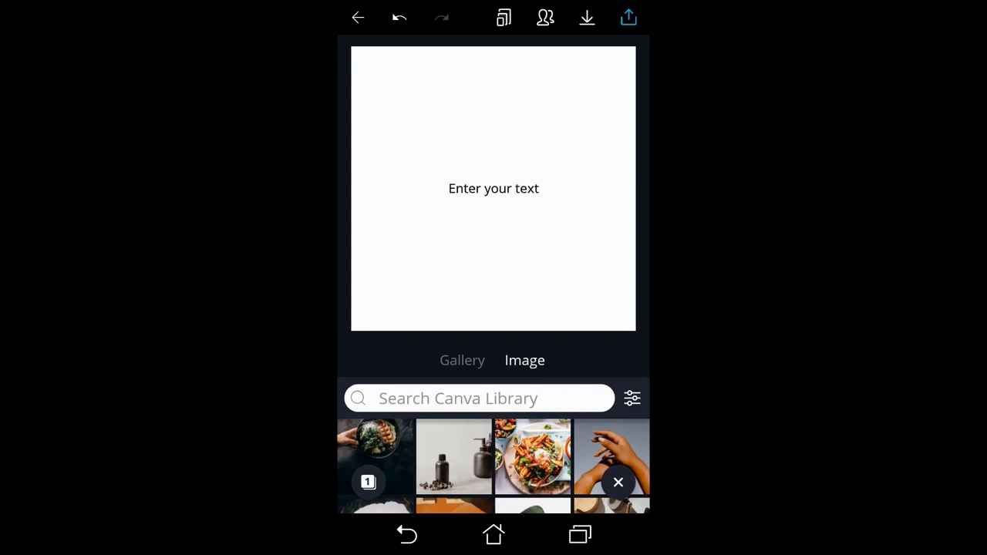
Close the image library without adding anything and reveal more element types to add
click(458, 398)
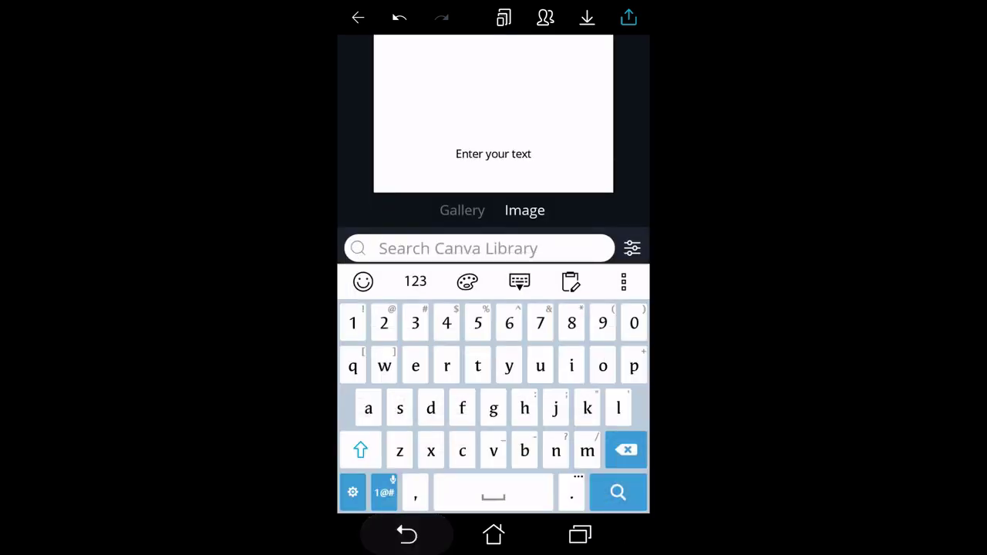
key(Escape)
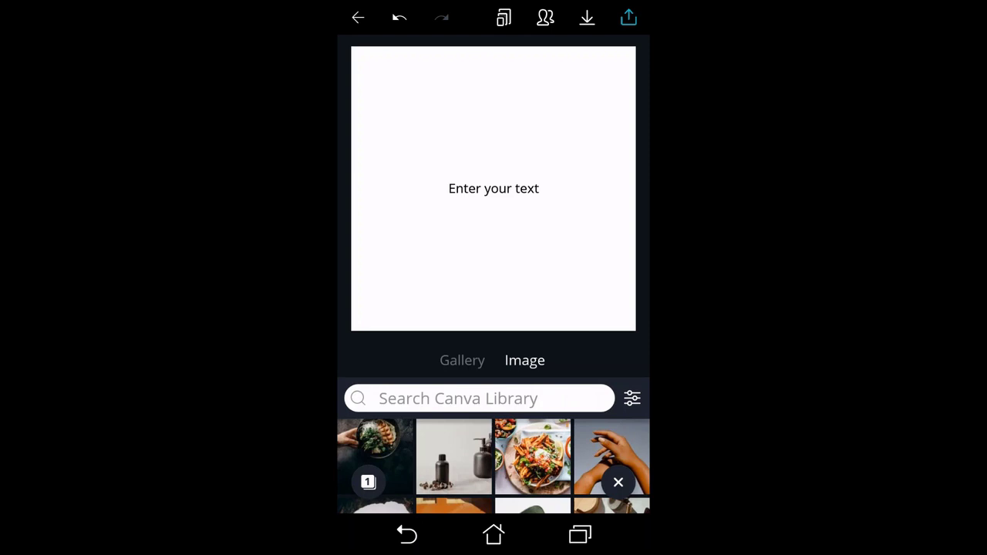
key(Escape)
click(618, 483)
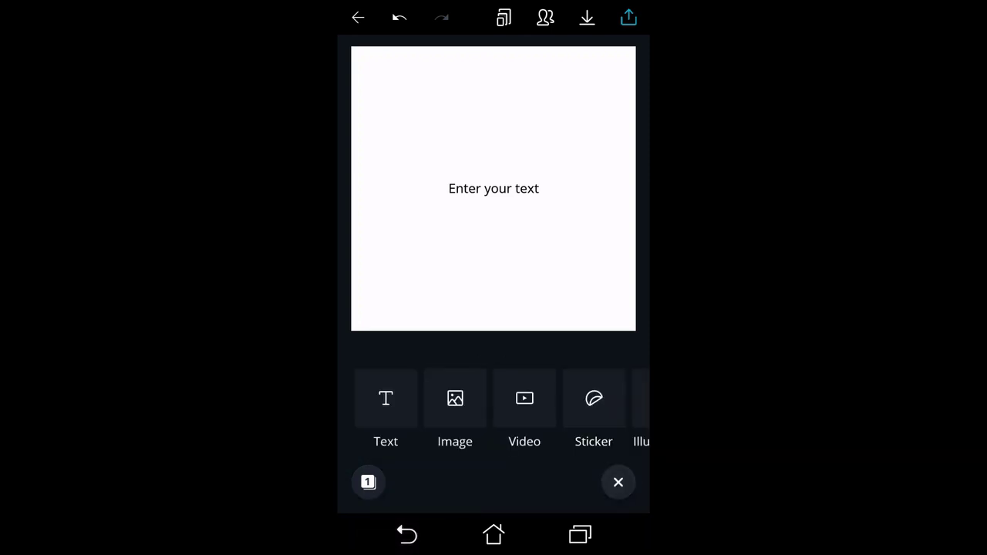
drag(578, 398, 496, 398)
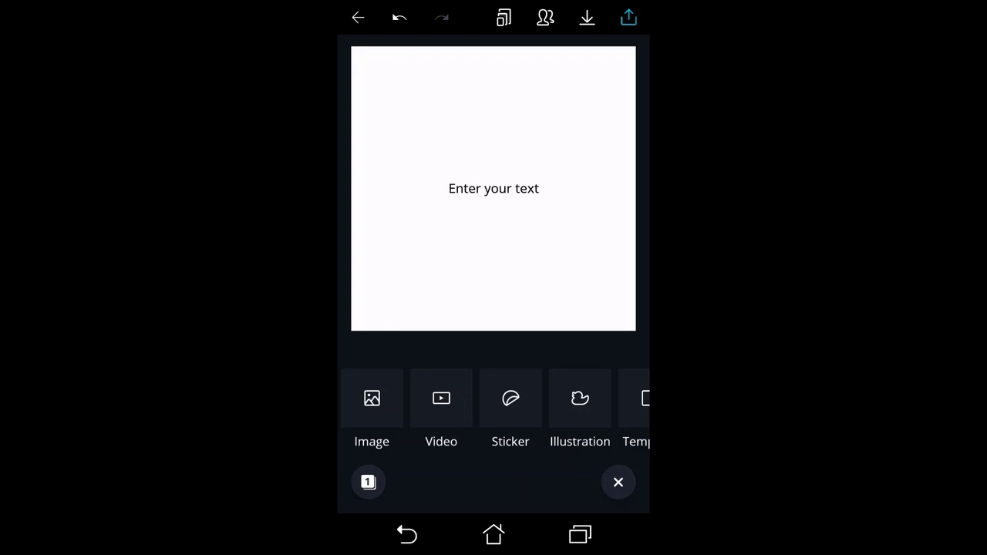
Browse the sticker library and close it without adding a sticker
click(498, 398)
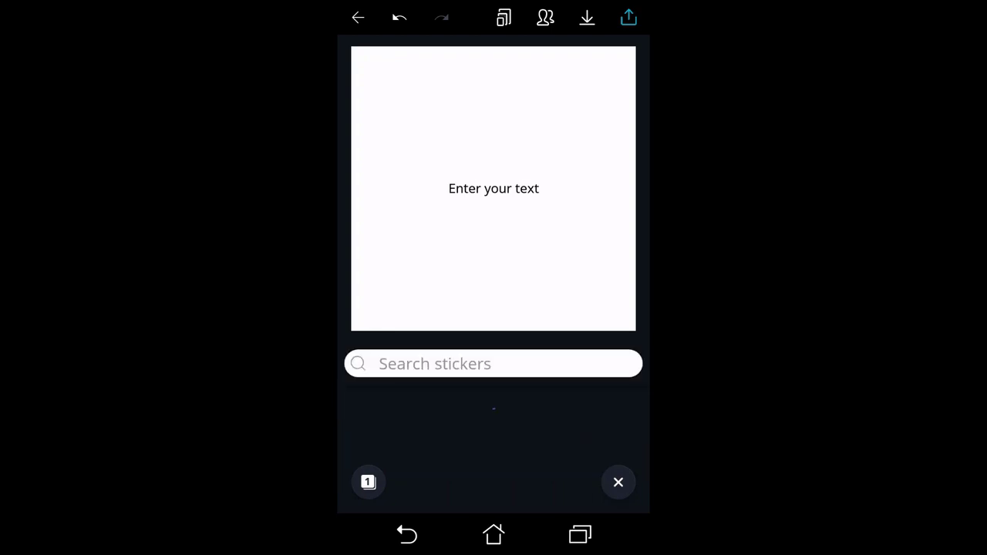
scroll(493, 409, down, 3)
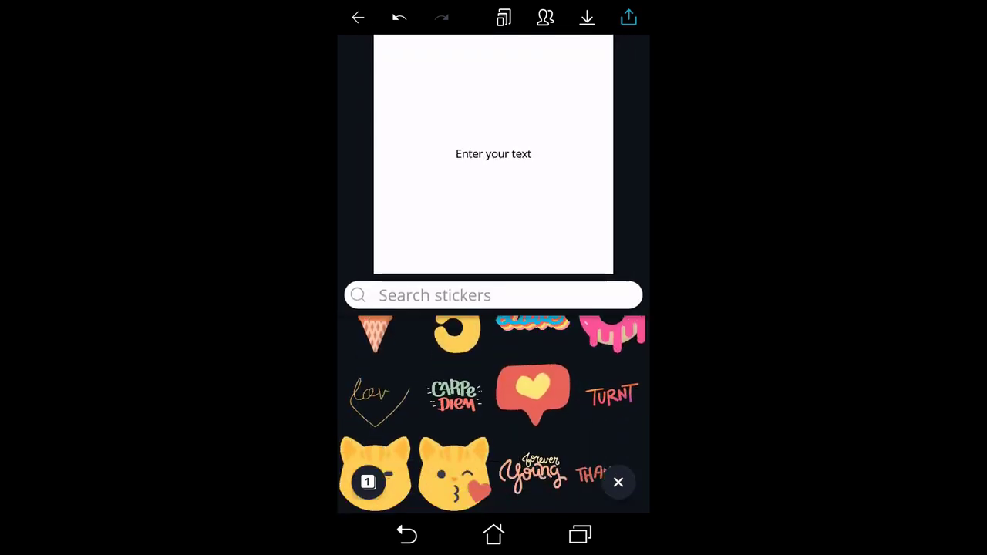
scroll(494, 414, up, 3)
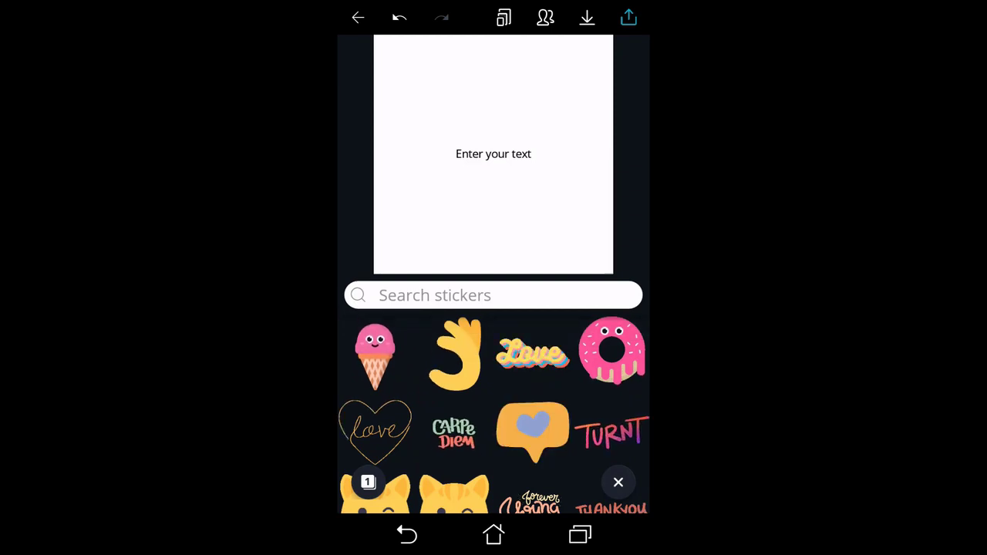
click(407, 534)
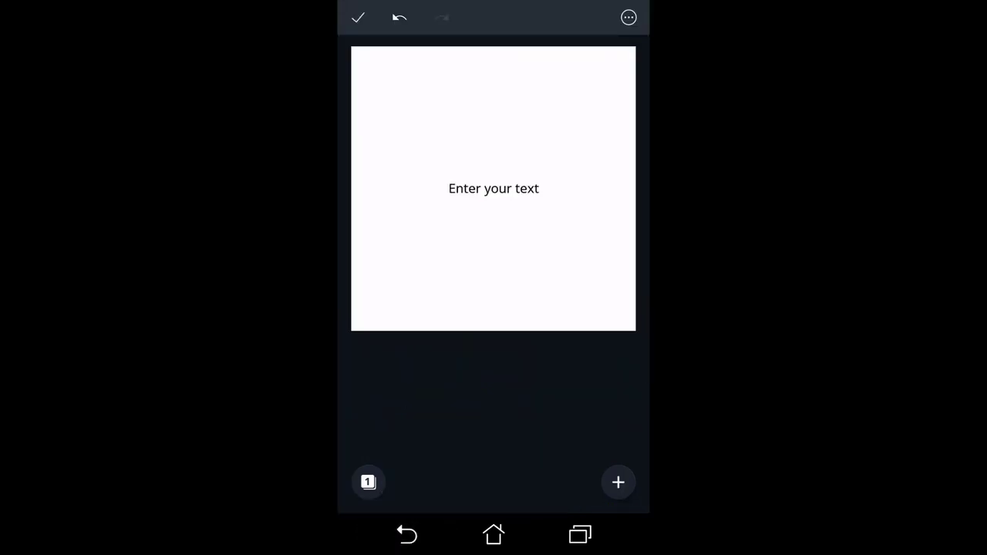
Browse and search the illustrations, then close them without adding anything
click(617, 482)
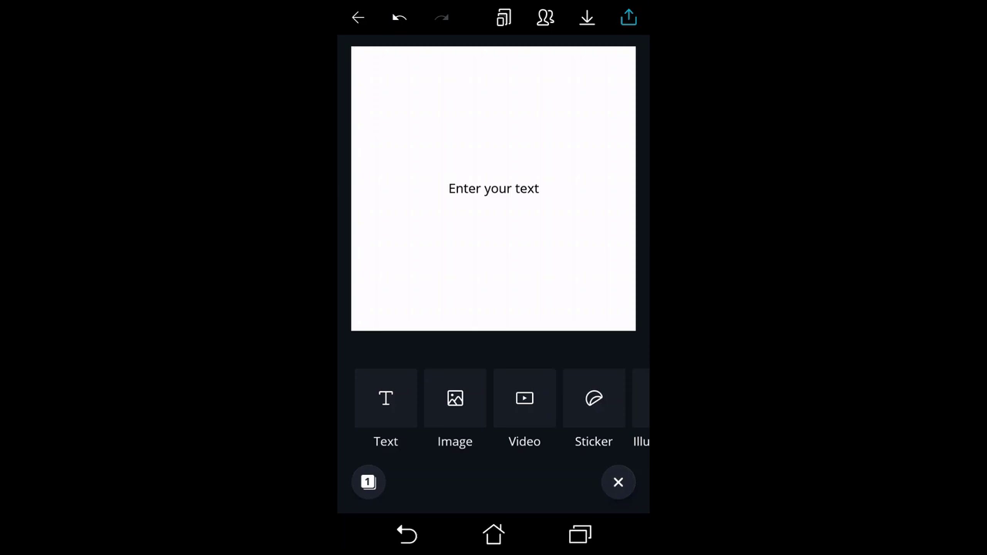
drag(555, 398, 385, 398)
click(493, 398)
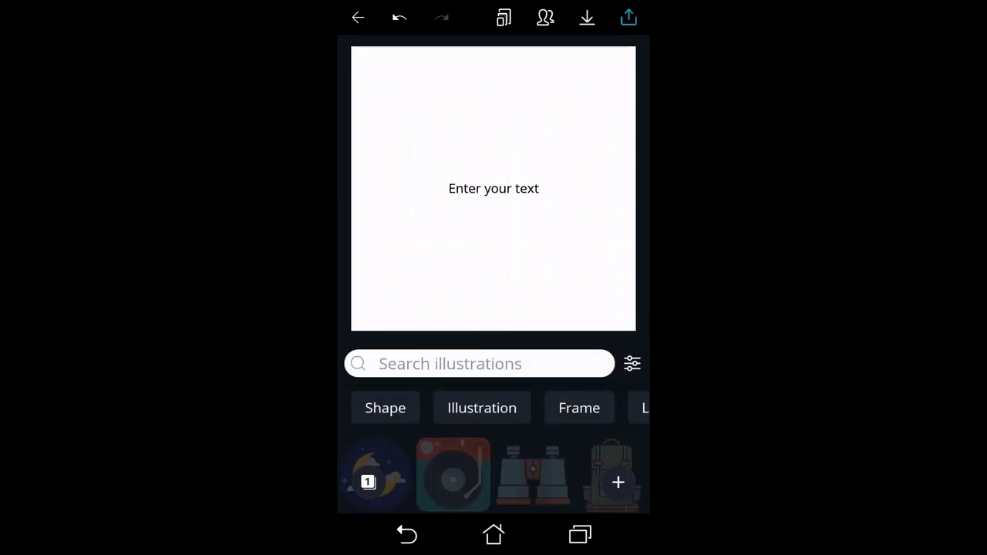
drag(493, 478, 494, 401)
drag(579, 339, 463, 339)
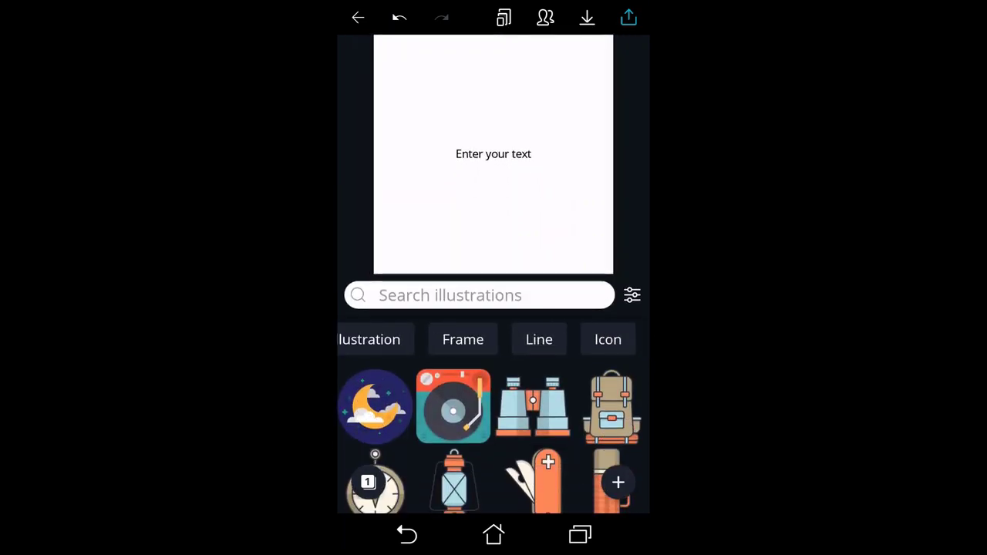
click(449, 295)
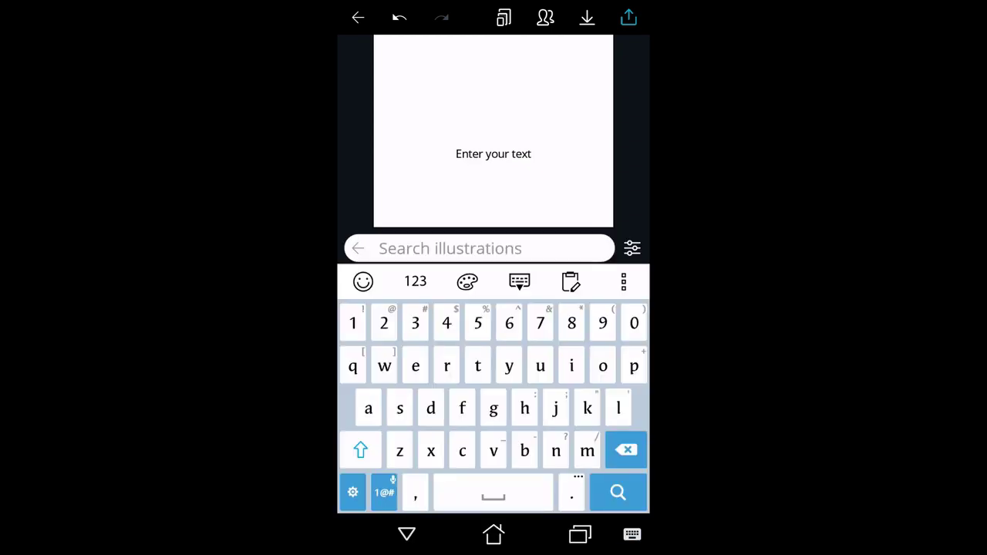
click(406, 533)
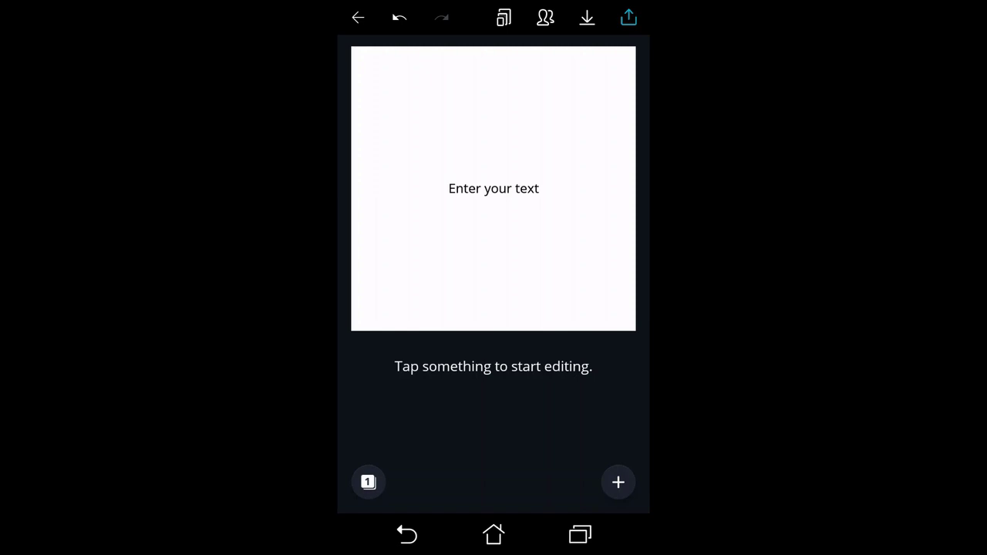
Leave the editor and browse the Instagram Post templates list, then return to Templates home
click(358, 17)
click(389, 491)
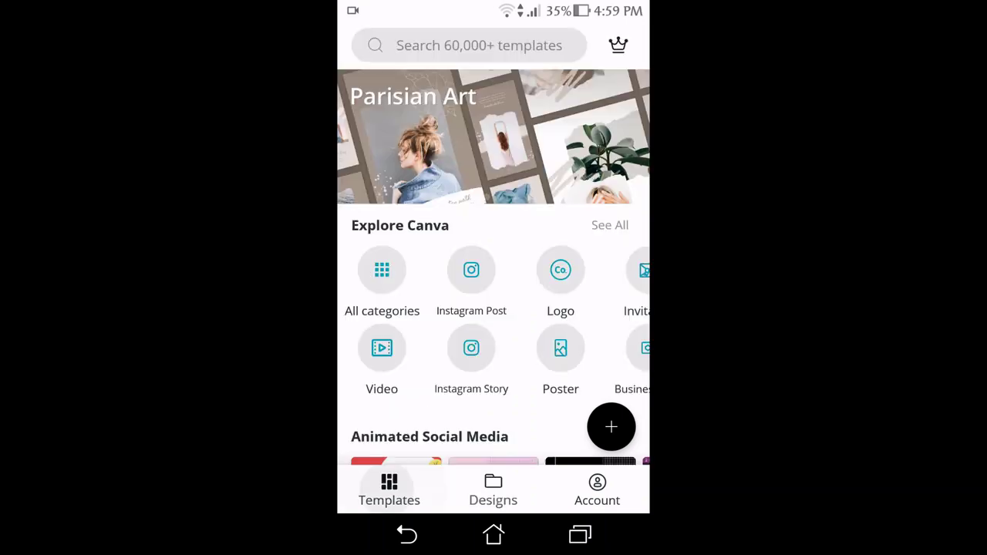
scroll(493, 309, down, 3)
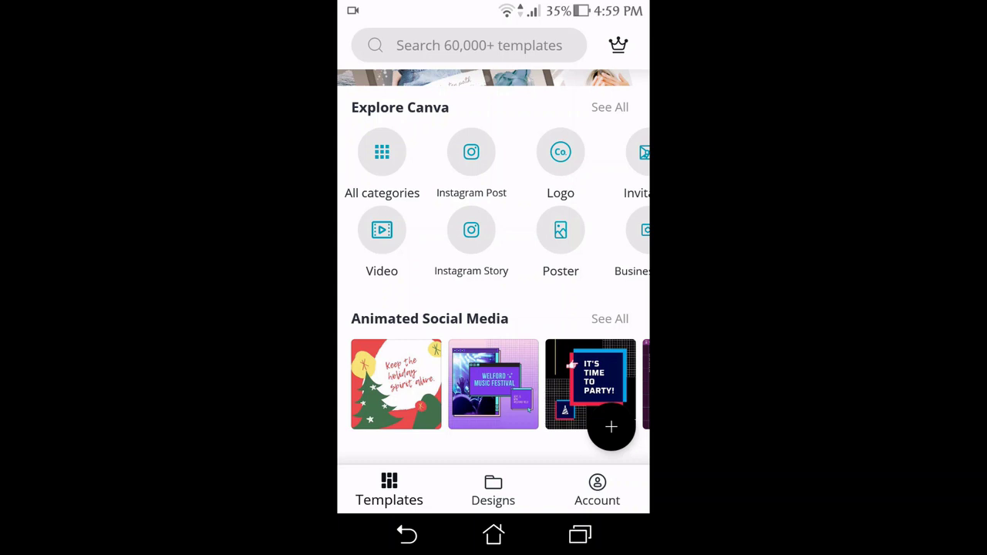
click(472, 152)
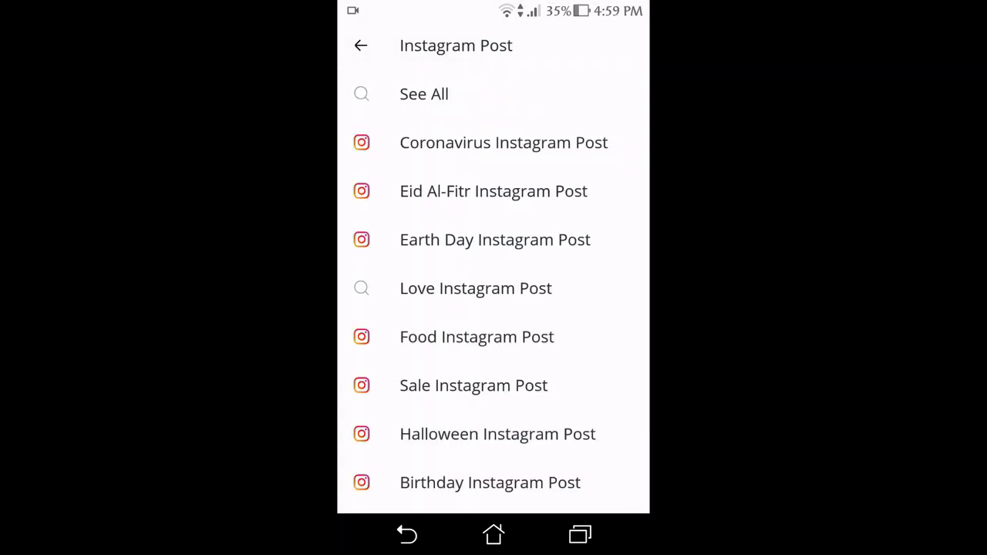
scroll(493, 293, down, 2)
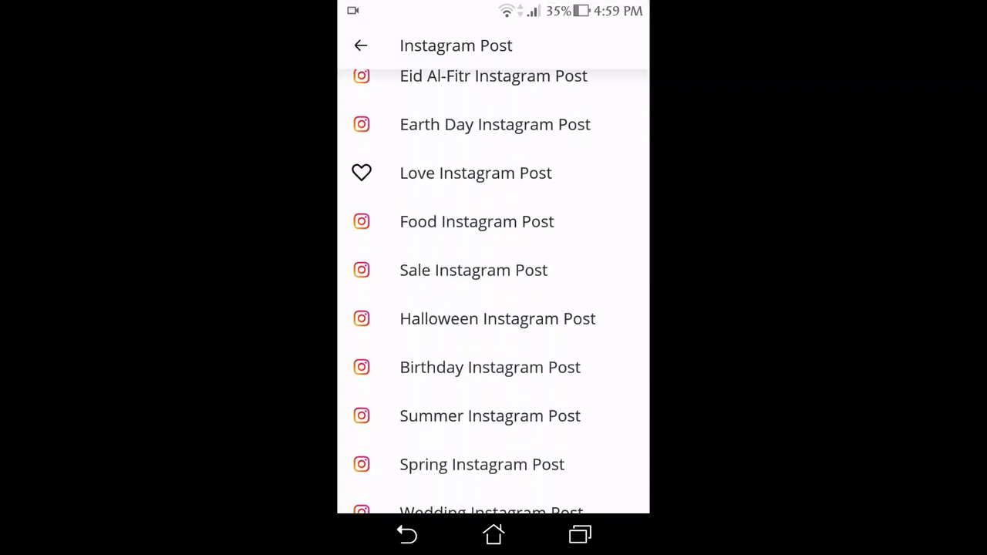
scroll(493, 293, up, 3)
scroll(493, 293, down, 3)
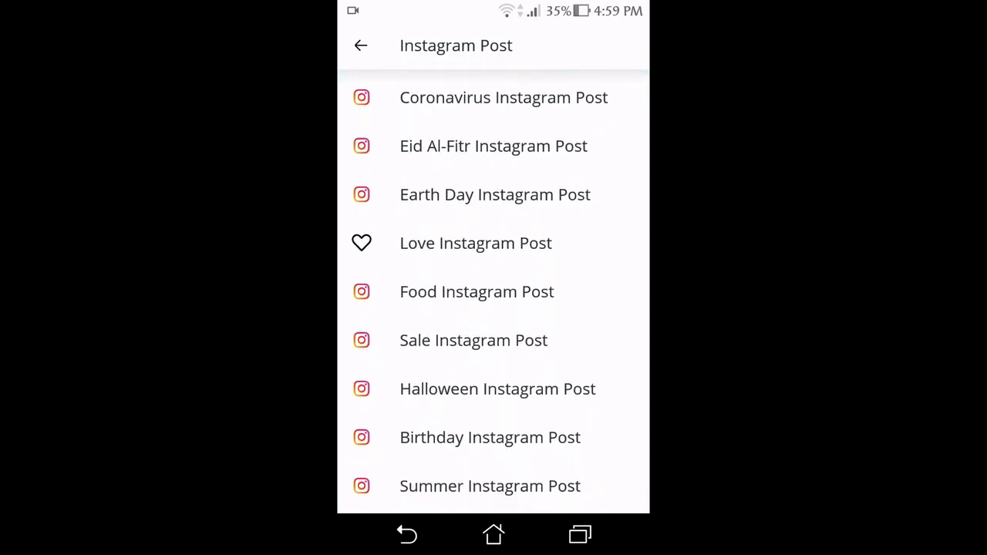
scroll(494, 293, down, 2)
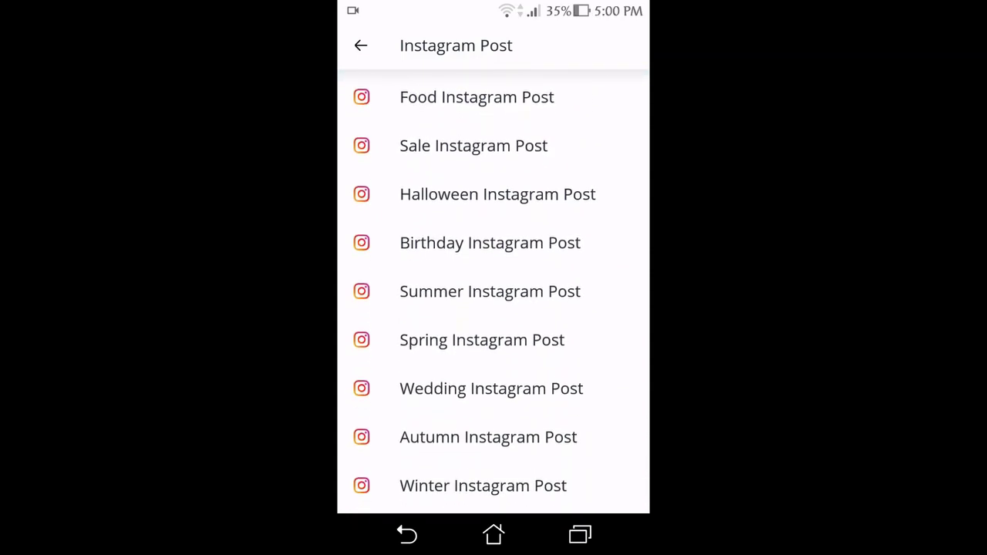
scroll(494, 293, down, 2)
scroll(494, 293, up, 5)
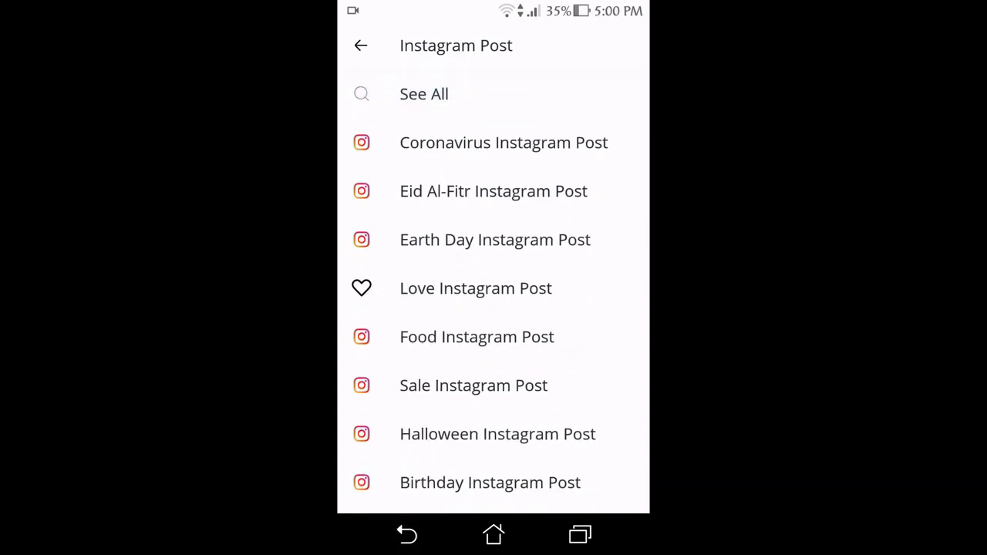
key(Escape)
Open the Organic veggie baskets 10% off template from the Instagram Post row
scroll(493, 293, down, 2)
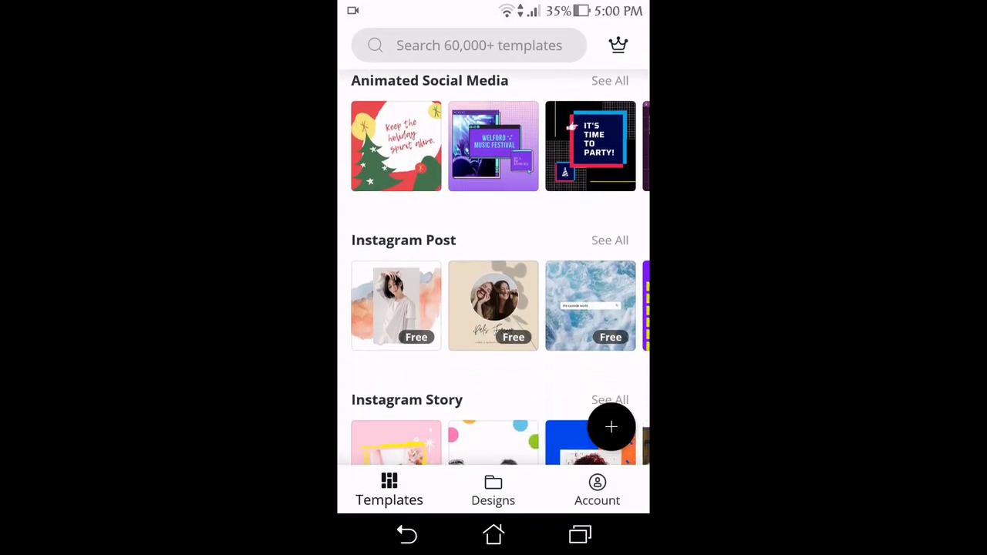
scroll(493, 308, right, 2)
scroll(494, 306, left, 2)
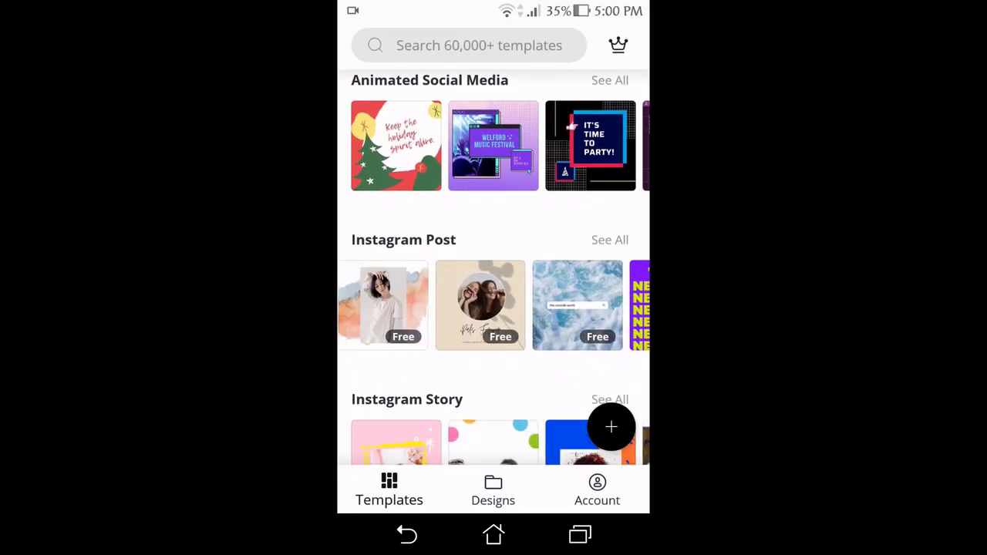
scroll(493, 305, right, 3)
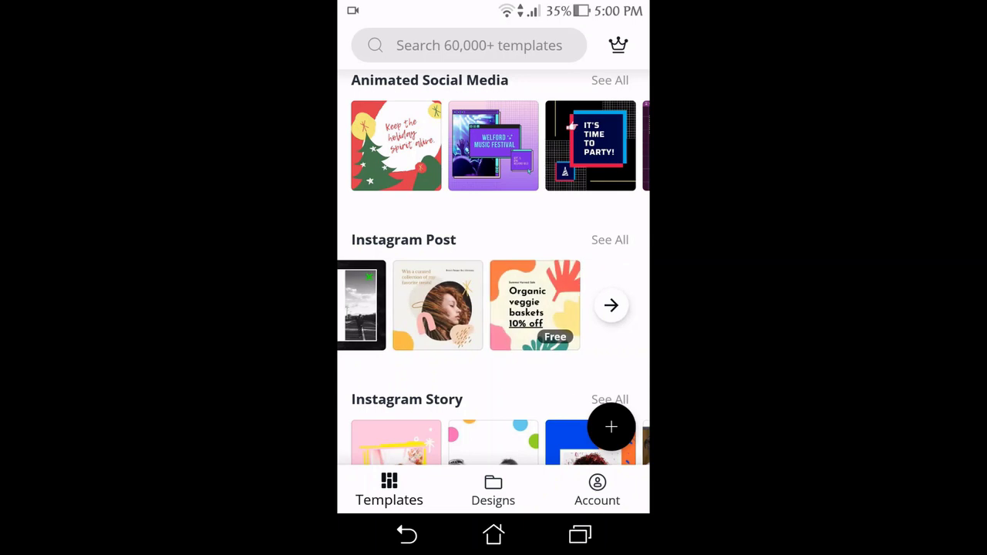
click(572, 306)
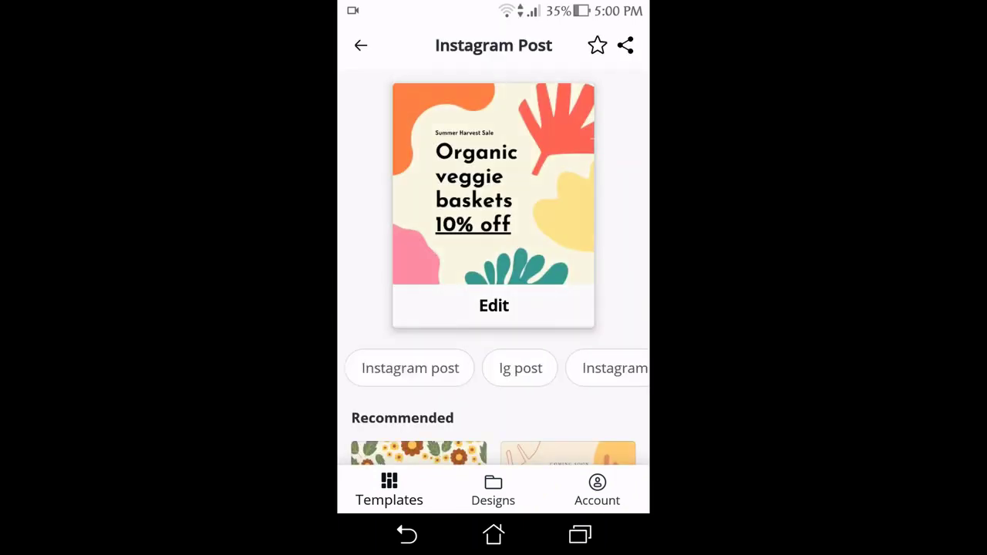
Open the Organic veggie baskets template in the editor and select its headline
click(493, 306)
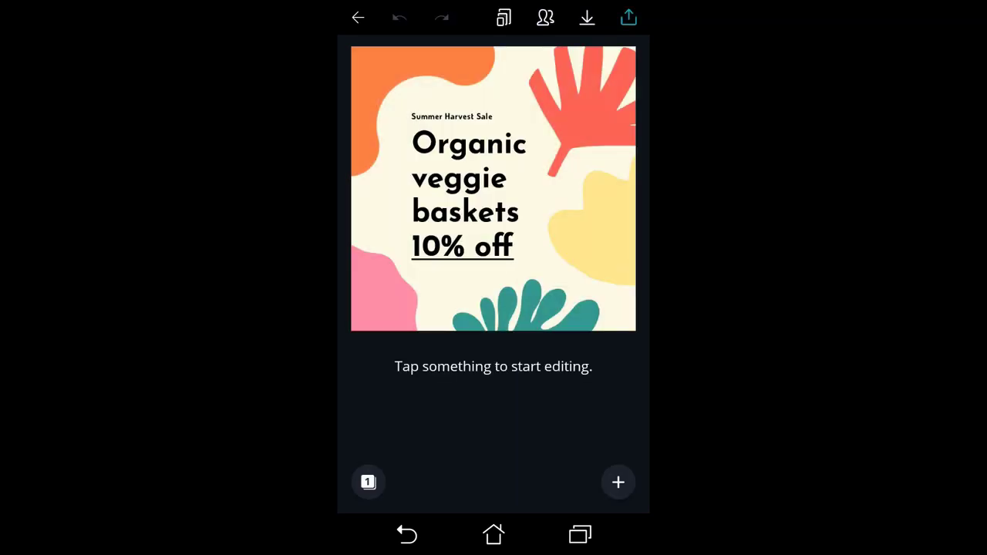
click(469, 192)
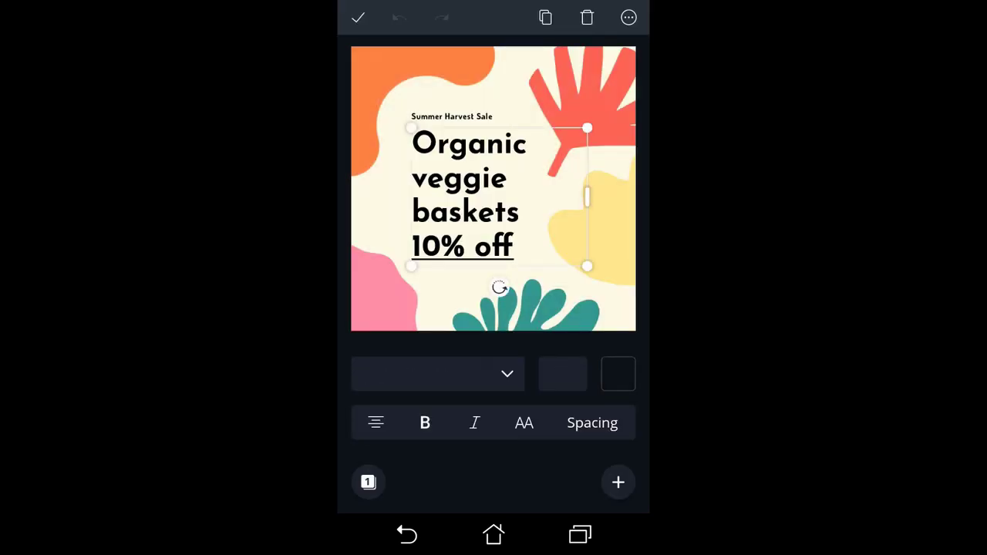
Delete the template's big headline text
click(469, 193)
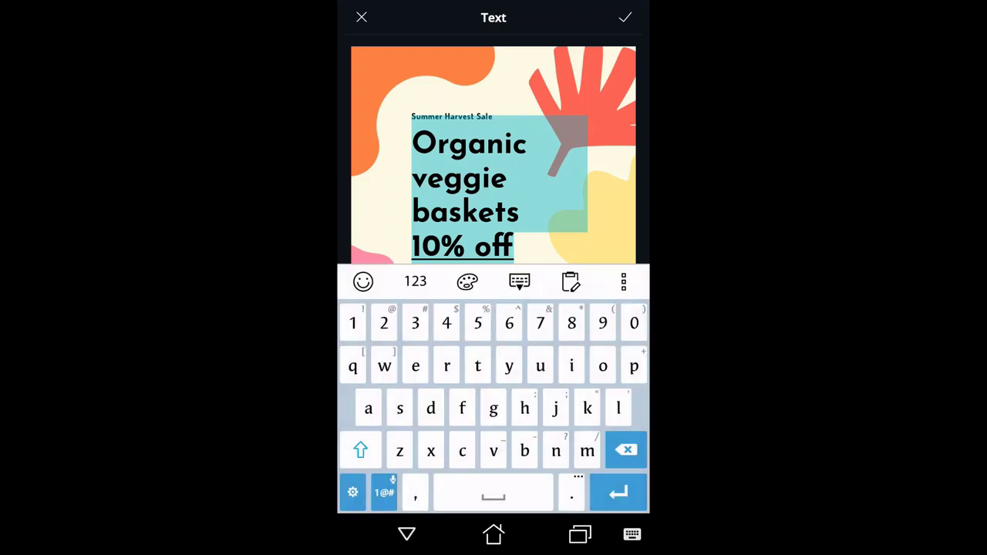
key(BackSpace)
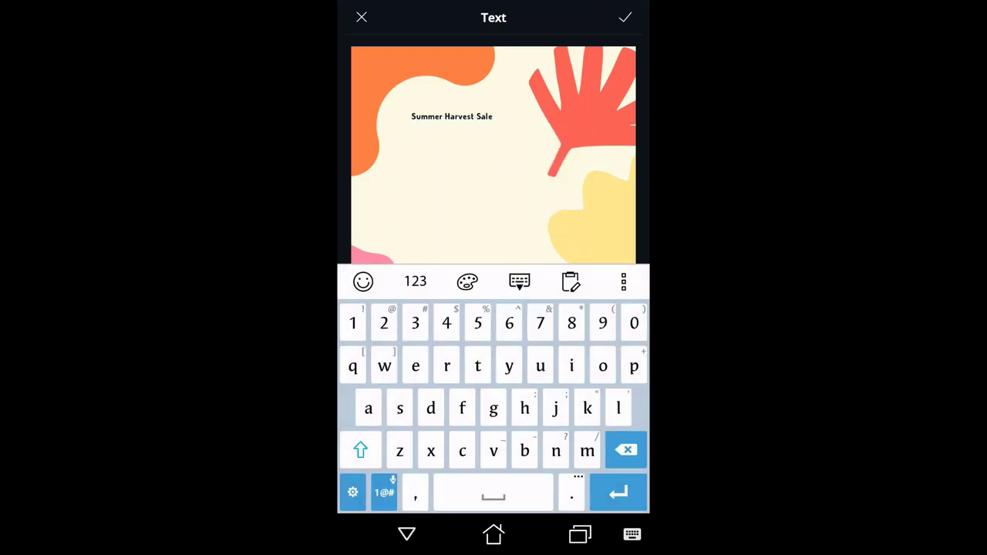
click(625, 17)
Edit the 'Summer Harvest Sale' line and delete the word 'Harvest'
click(452, 116)
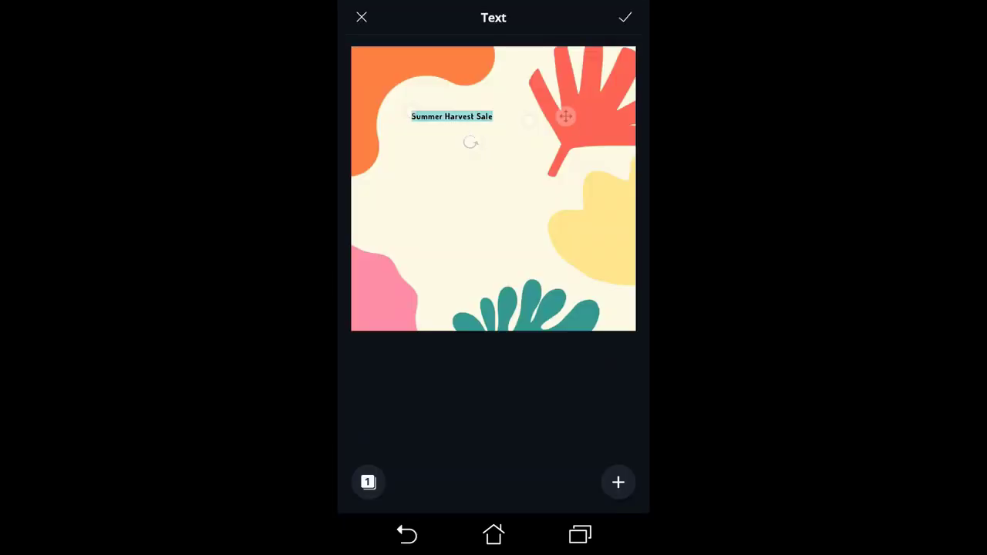
click(446, 117)
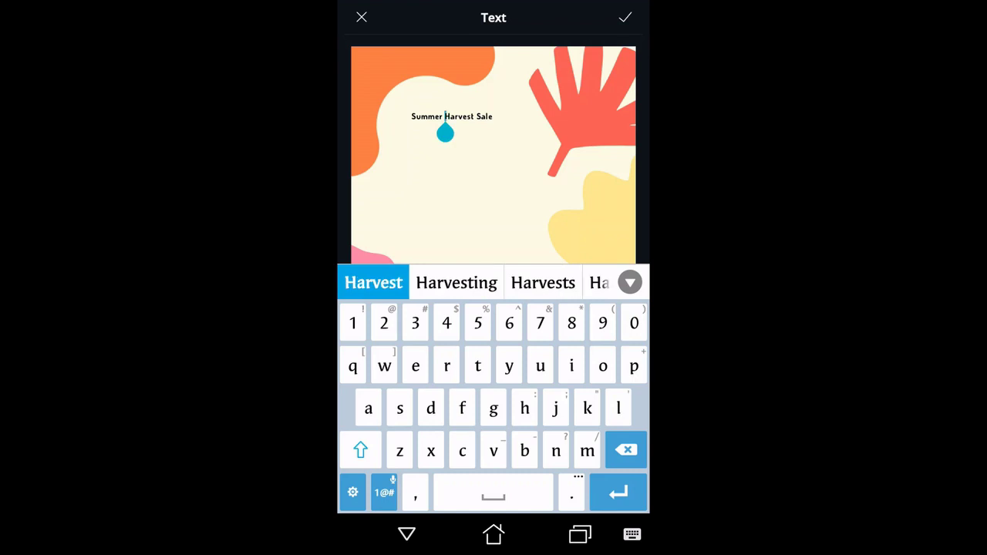
click(493, 117)
click(458, 116)
double_click(459, 116)
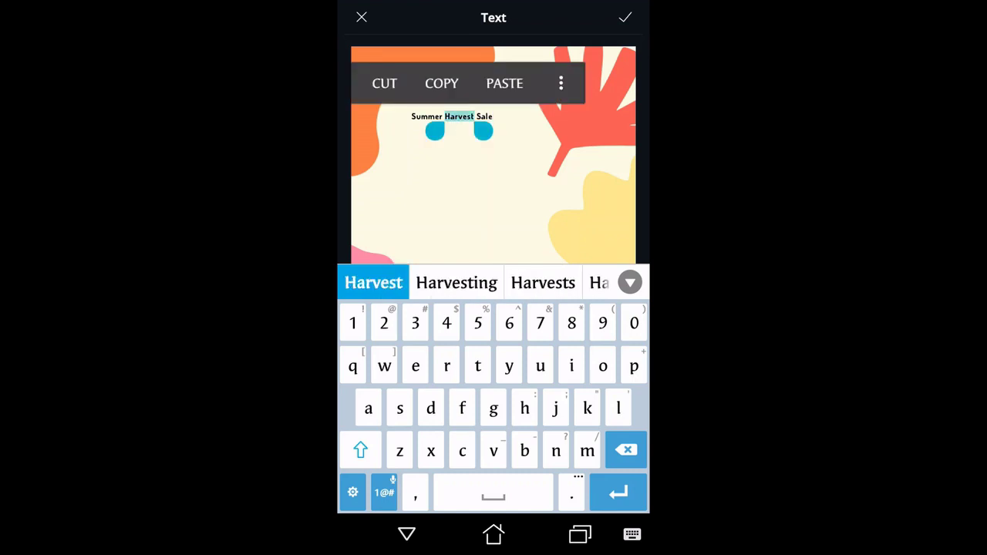
click(435, 117)
double_click(426, 116)
double_click(459, 117)
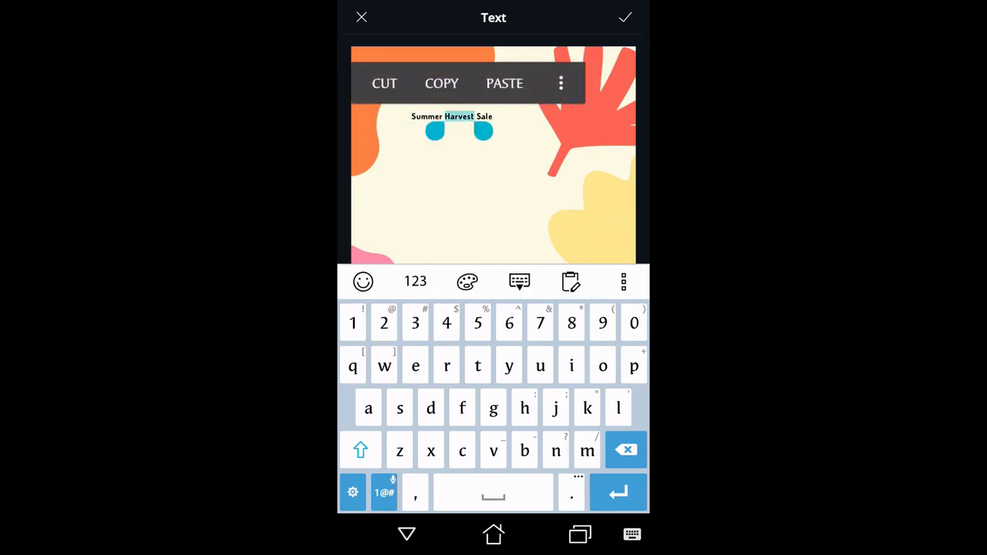
key(BackSpace)
key(BackSpace)
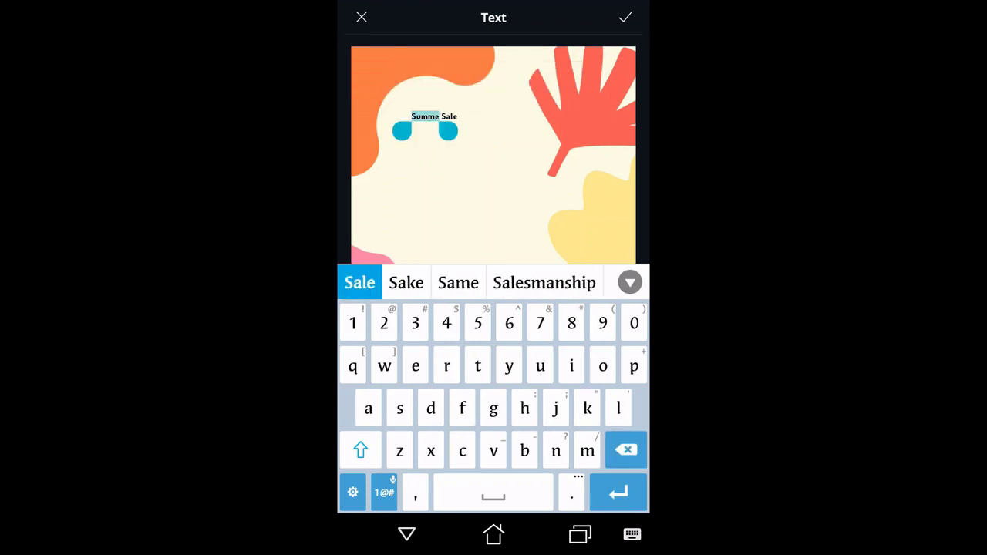
click(458, 117)
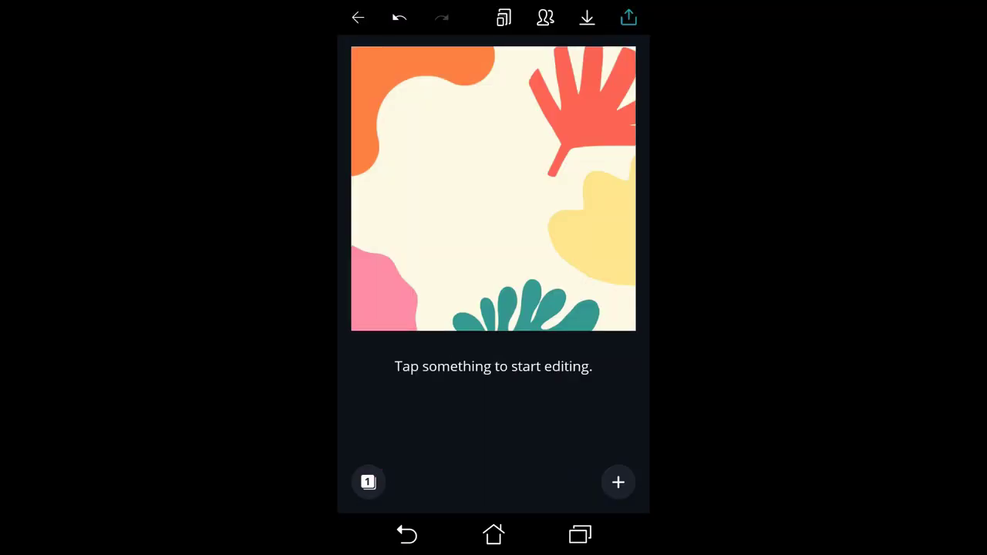
click(401, 77)
click(358, 17)
click(408, 77)
click(358, 17)
click(586, 100)
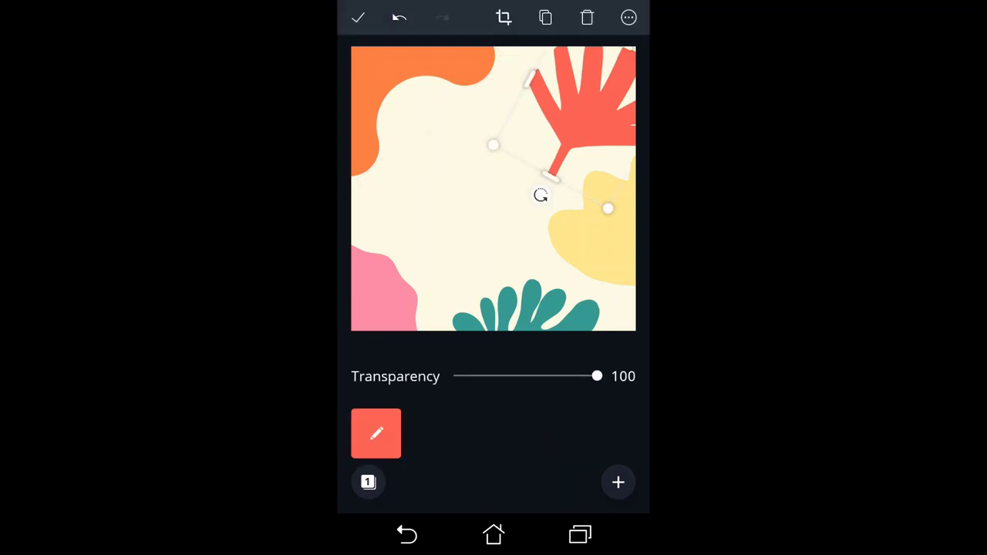
mouse_move(597, 376)
mouse_down()
mouse_move(454, 376)
mouse_move(597, 376)
mouse_up()
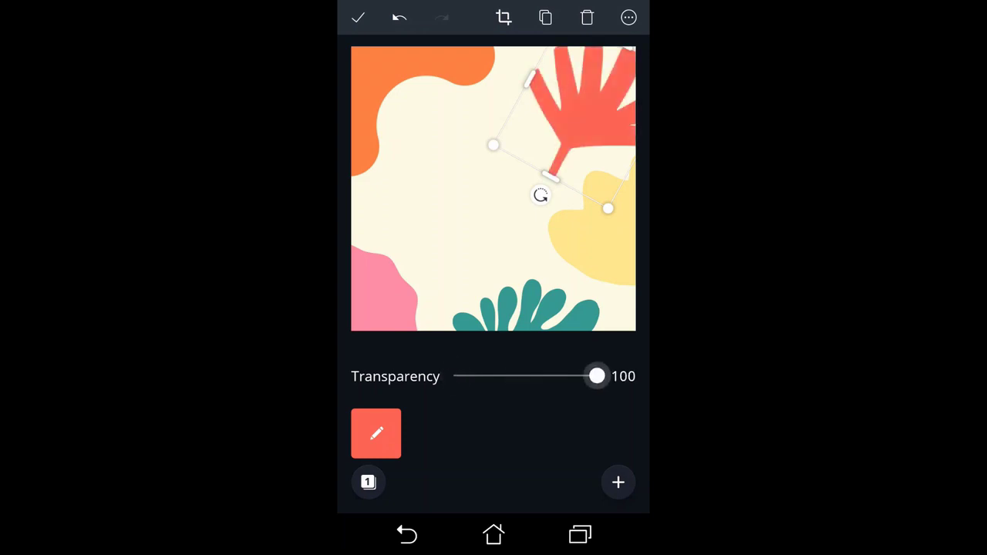
click(376, 433)
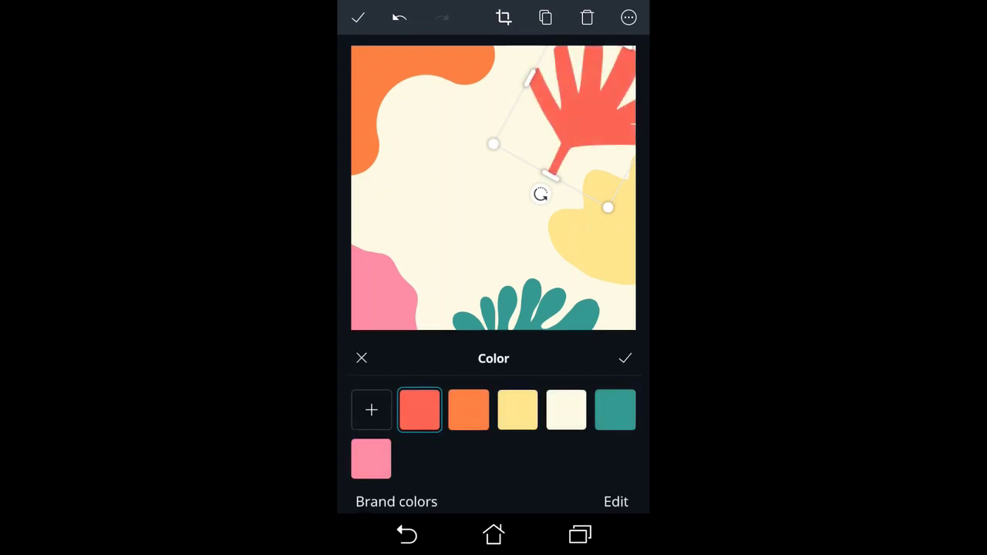
drag(494, 462, 494, 324)
drag(493, 401, 493, 472)
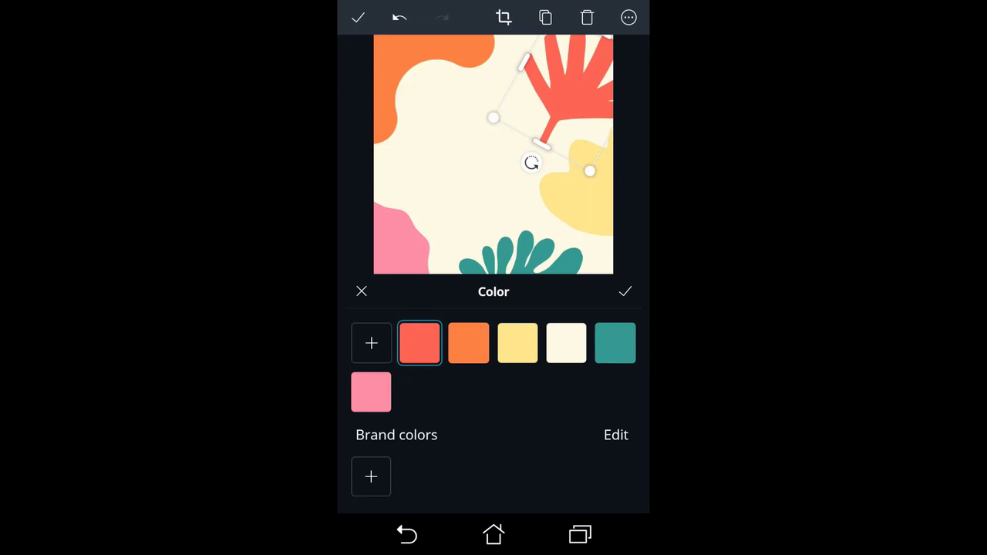
click(358, 17)
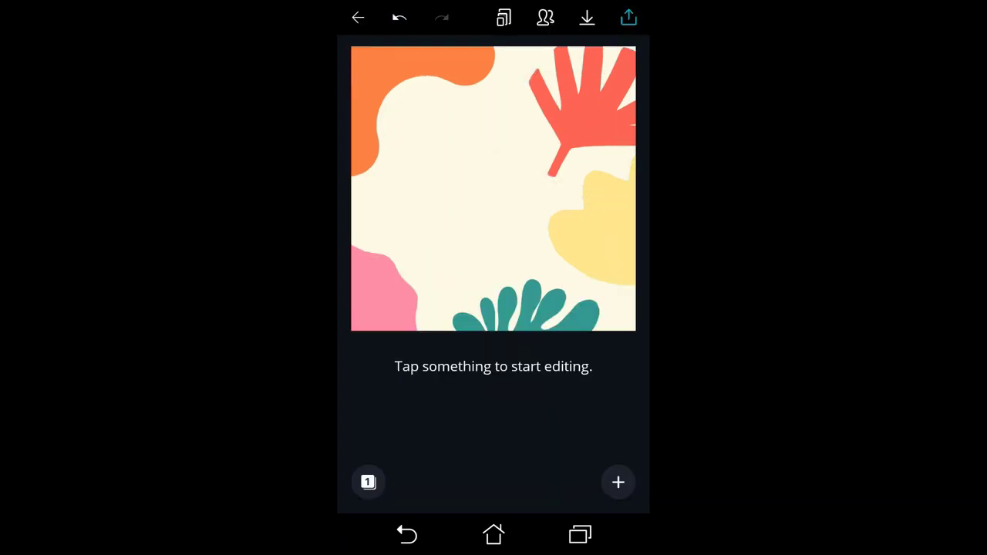
Leave the shapes-only design and scroll the Templates home down to the Instagram Post row
click(406, 535)
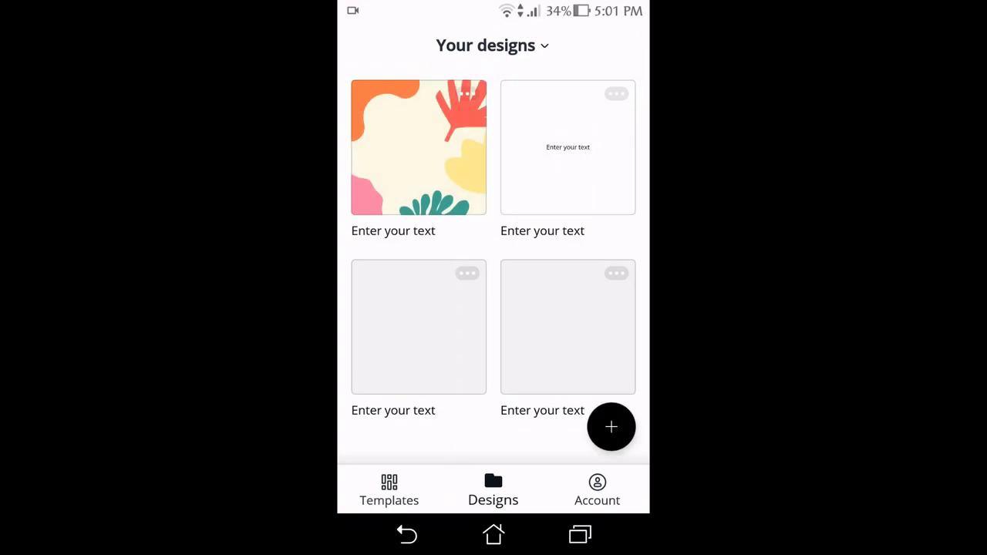
click(389, 490)
scroll(494, 267, down, 1)
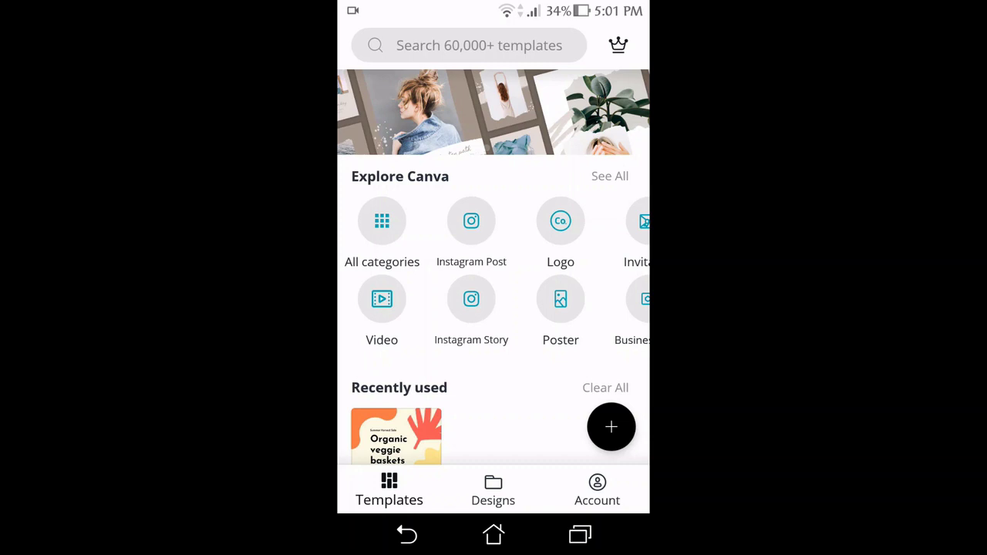
scroll(494, 267, down, 5)
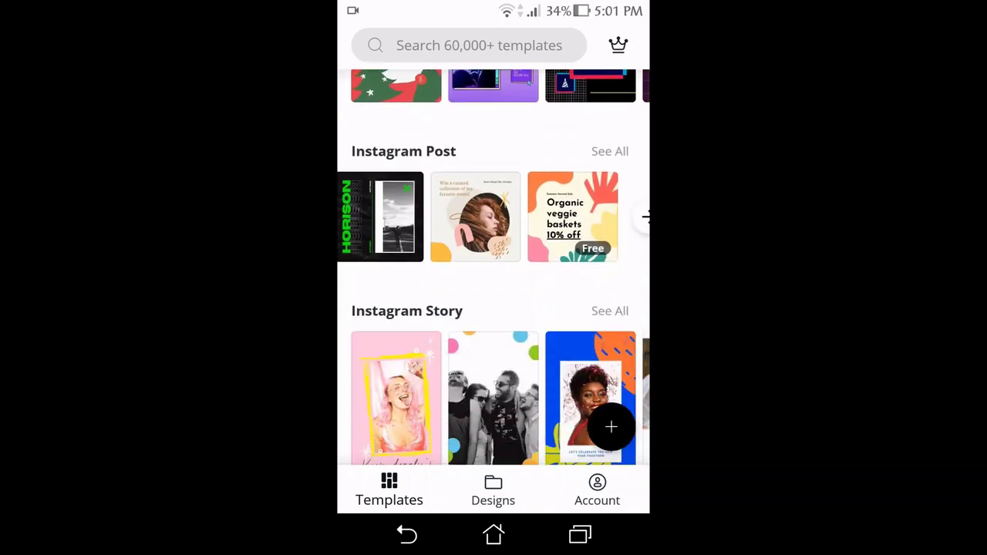